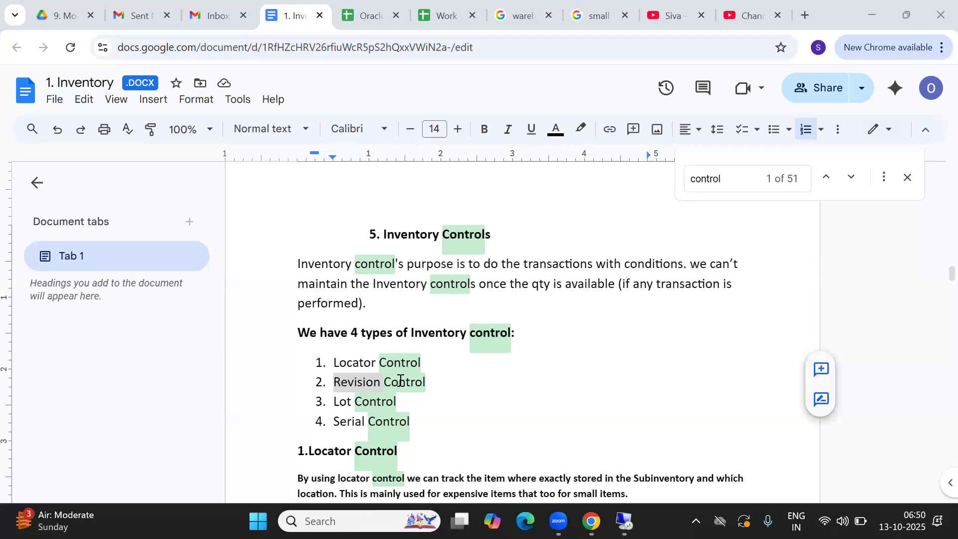
left_click_drag(334, 381, 428, 381)
key("ctrl+z")
left_click(429, 380)
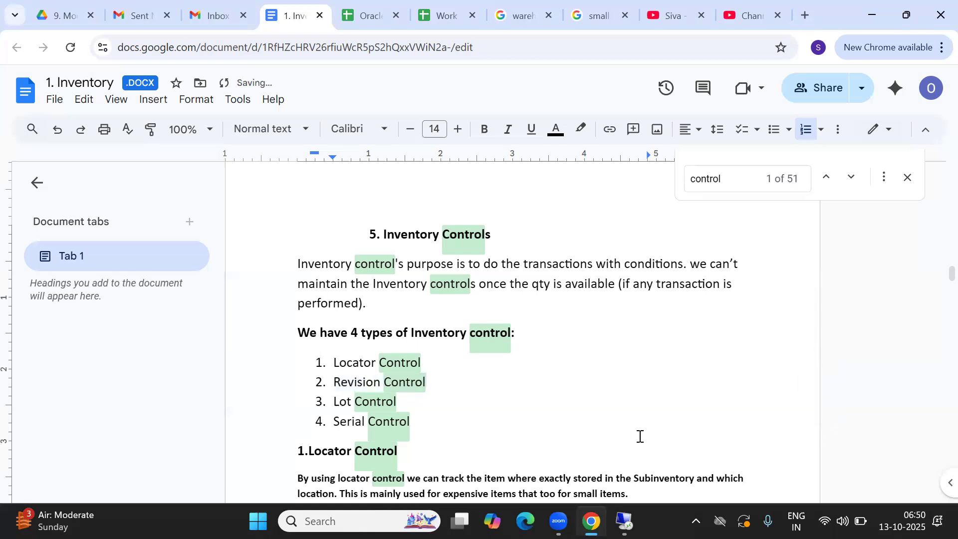
Switch to Oracle Applications and review organization ABN's parameters for revision, lot, serial and LPN control
key("alt+Tab")
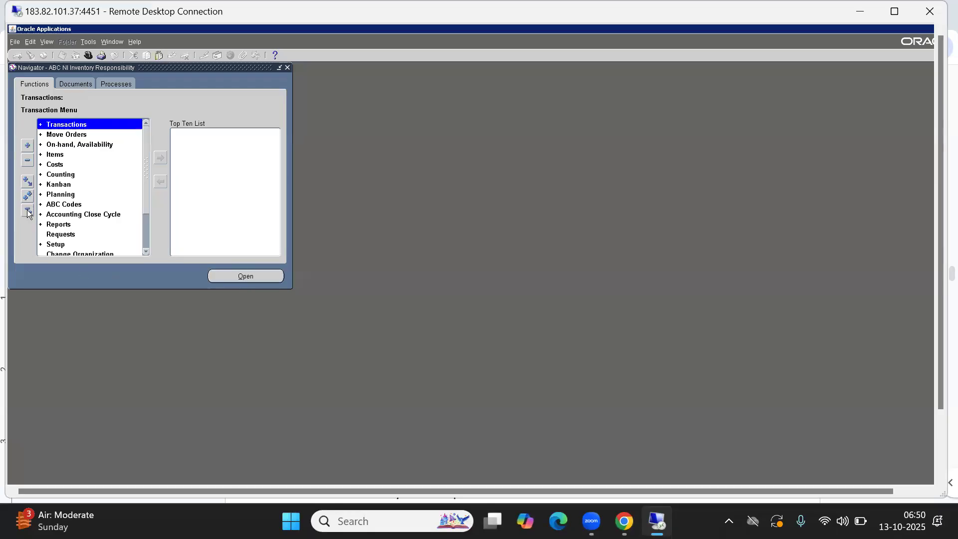
left_click(28, 215)
key("Down")
key("Return")
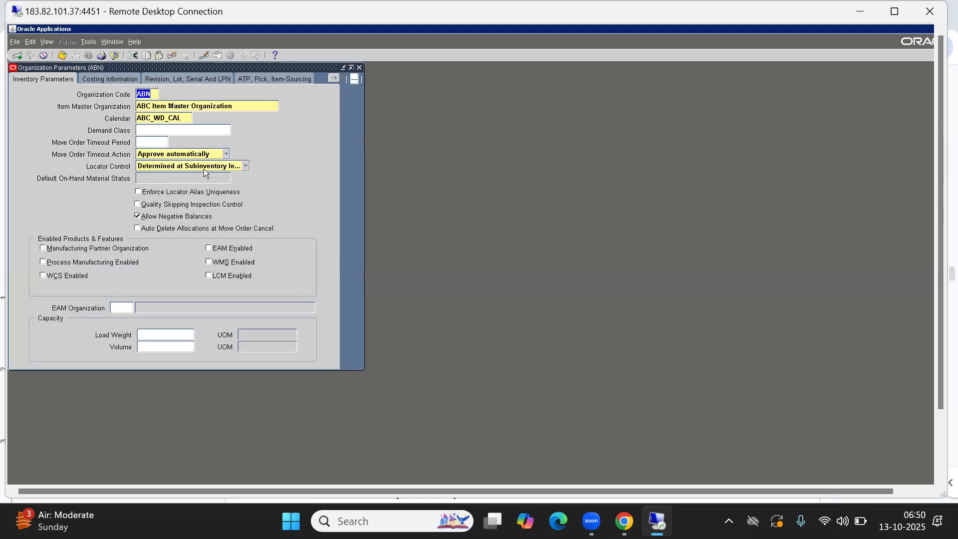
left_click_drag(155, 67, 321, 80)
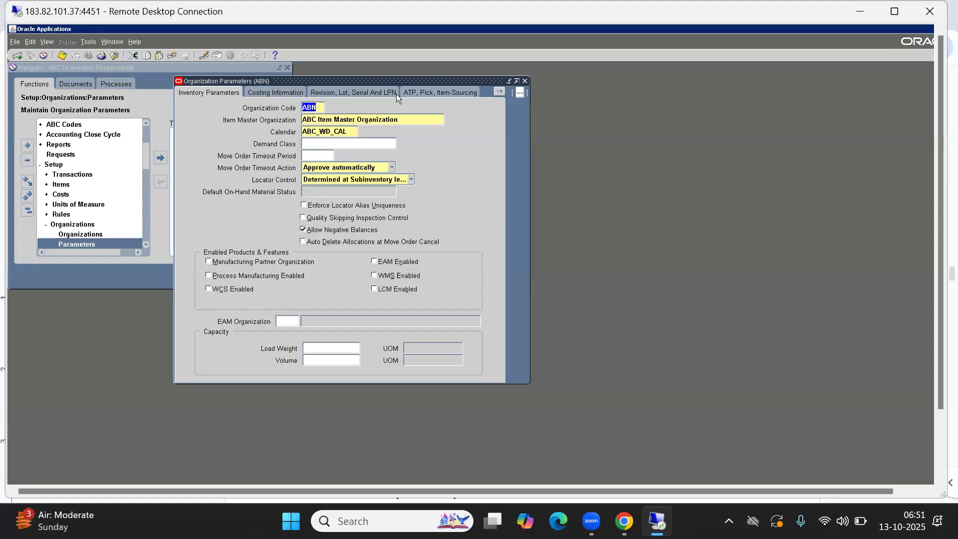
left_click(343, 94)
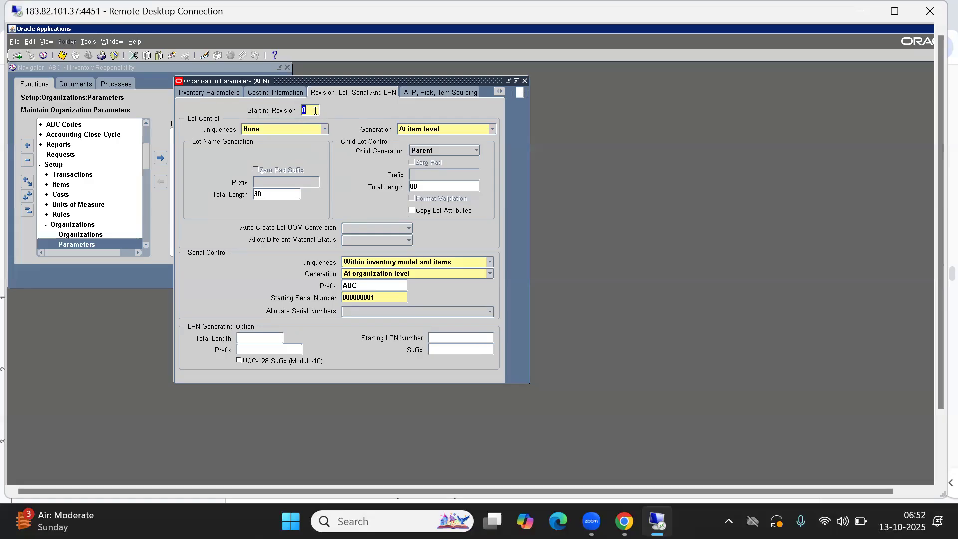
left_click(525, 82)
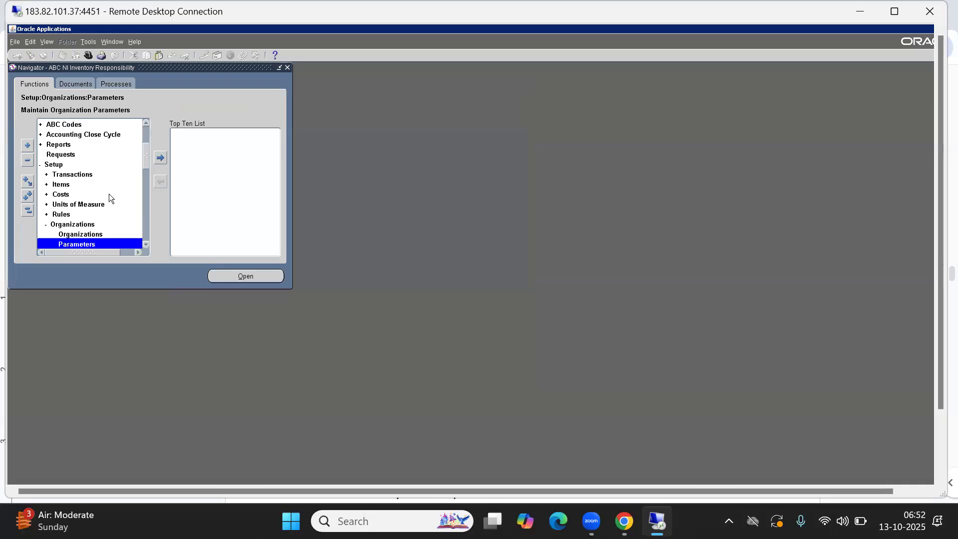
Collapse the navigator's function tree and open the Organization Items form under Items
left_click(28, 211)
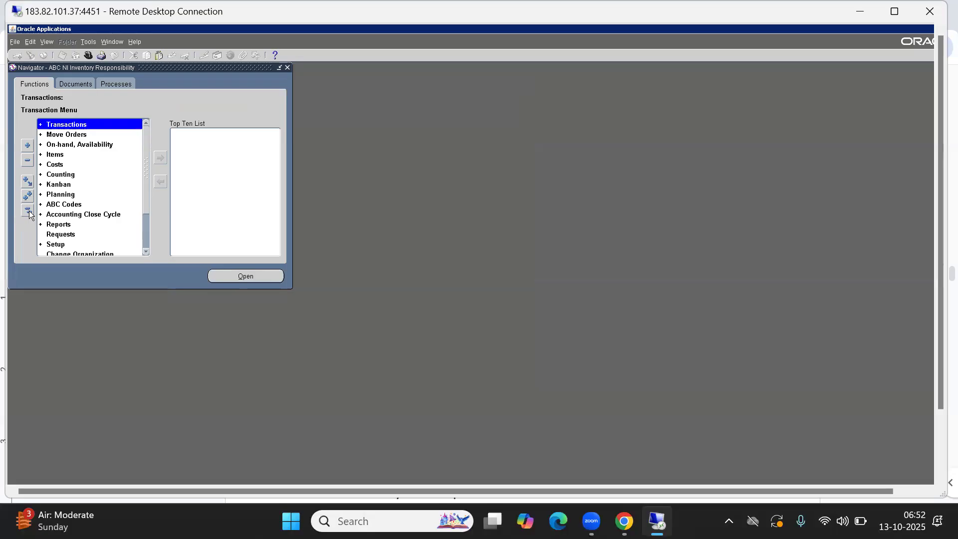
key("Down")
key("Down")
key("Down")
key("Return")
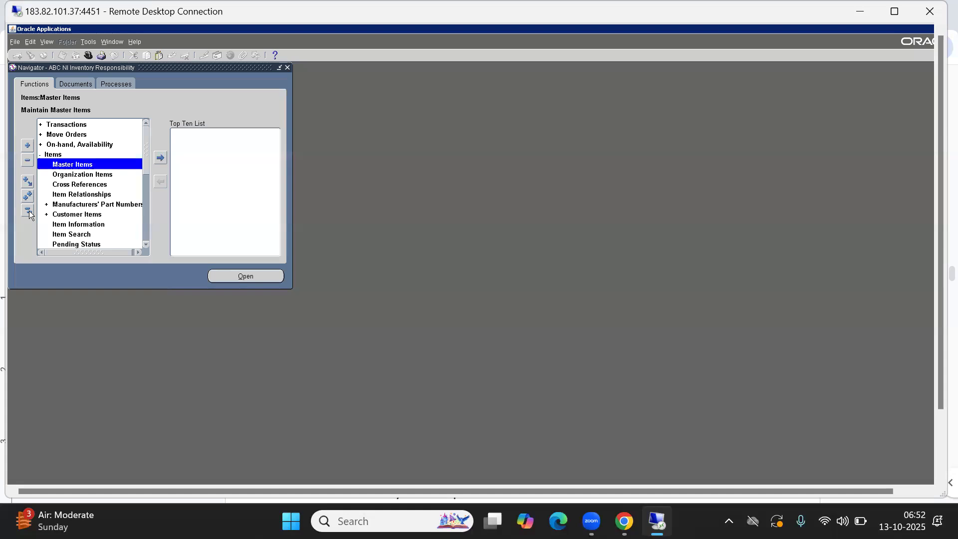
key("Down")
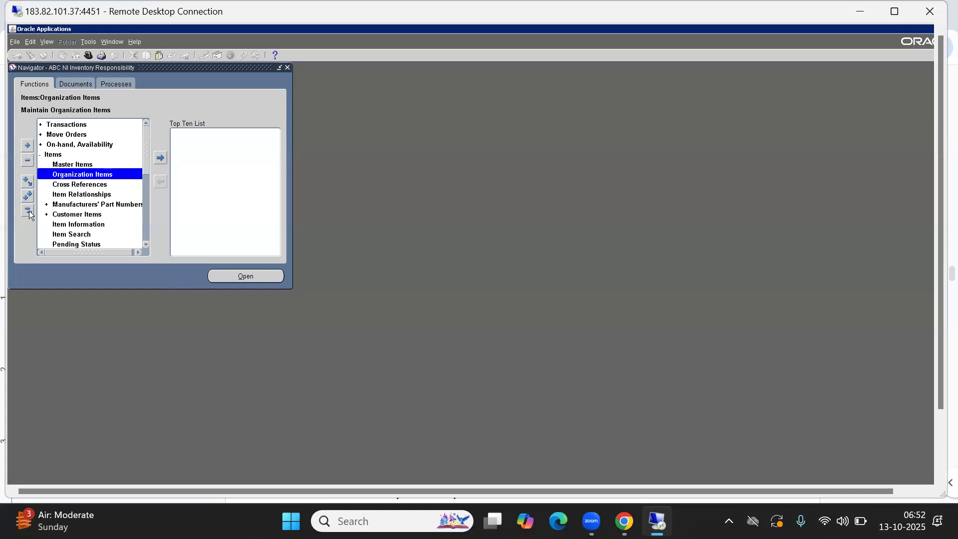
key("Return")
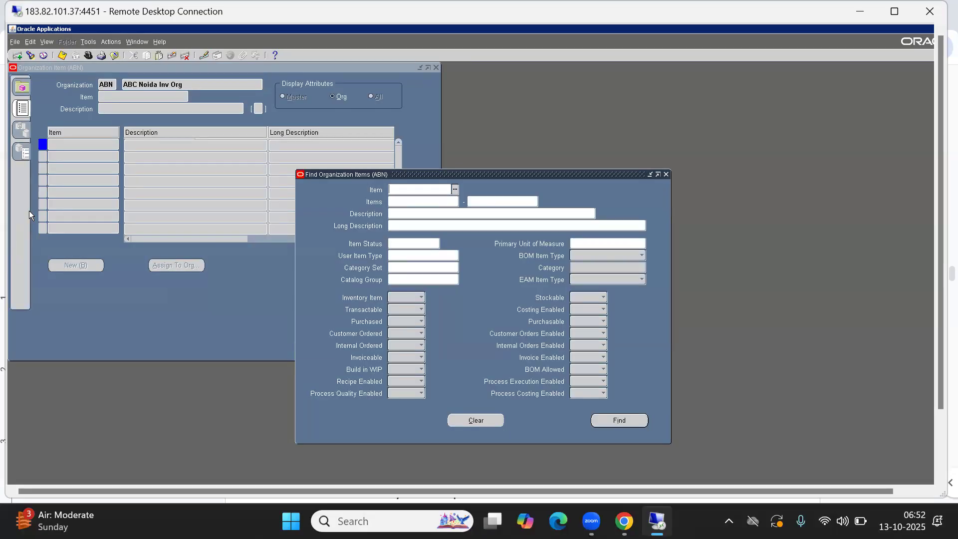
Find the organization item ABCL0077 by searching for item codes ending in 77
type("%%")
key("BackSpace")
type("77")
key("Tab")
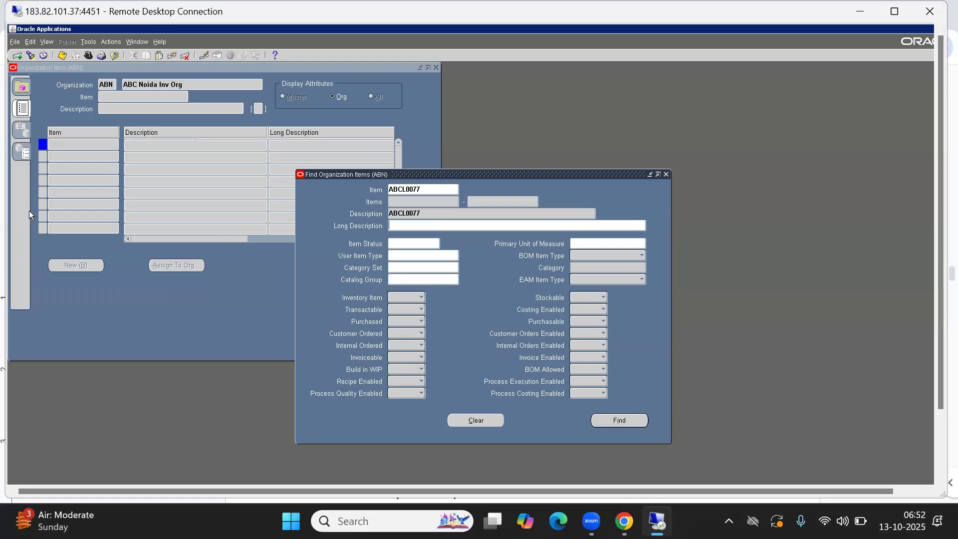
key("Return")
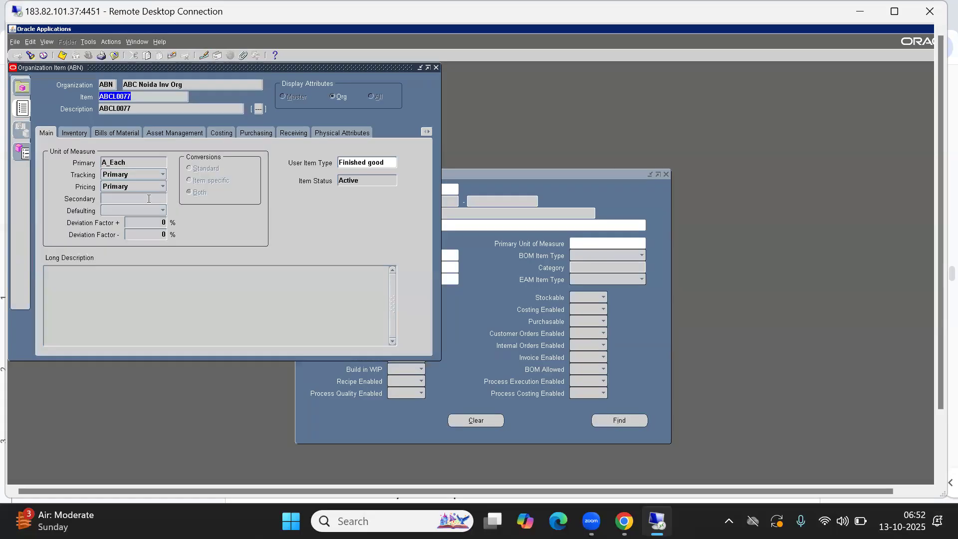
Try to enable Revision Control in the inventory attributes of organization item ABCL0077, and close the form
left_click(77, 136)
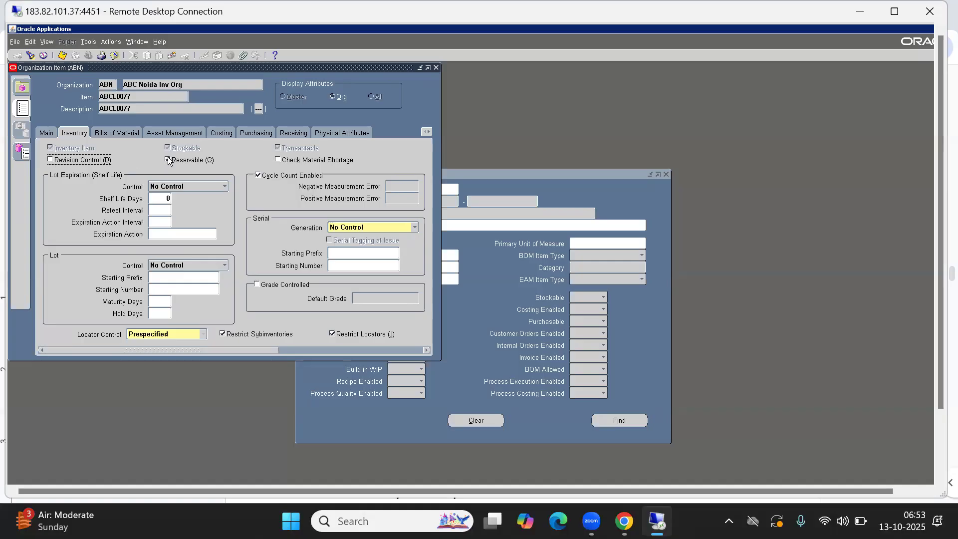
left_click(54, 161)
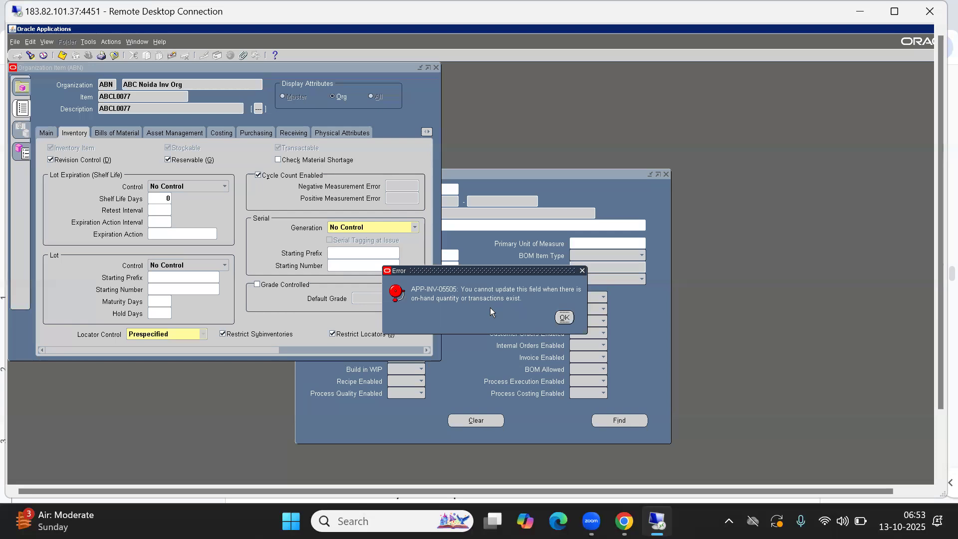
left_click(564, 317)
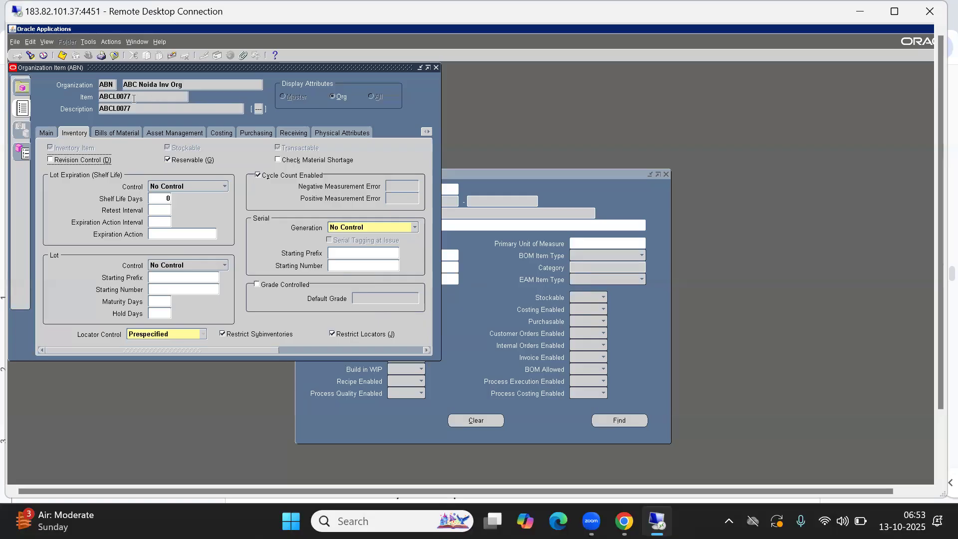
left_click(436, 66)
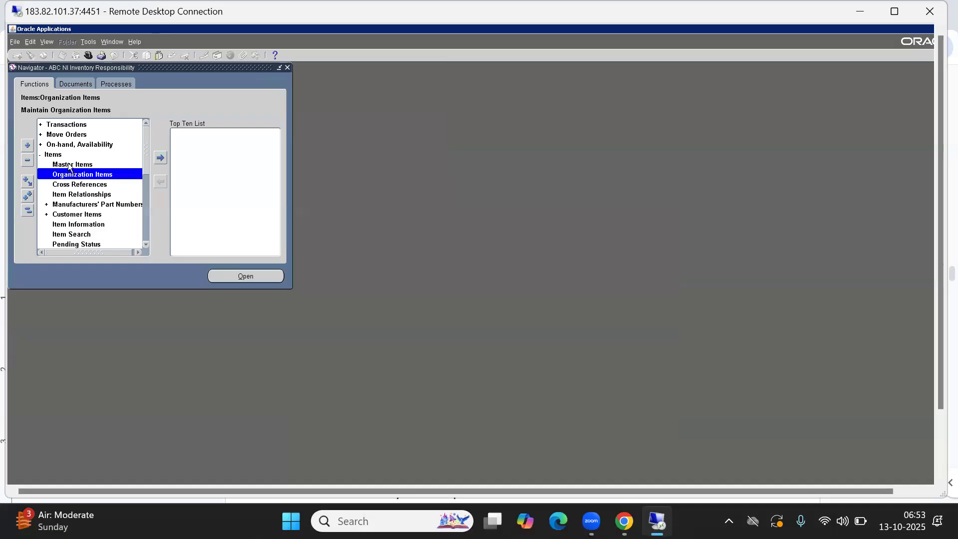
Start a new master item ABCL0088 with the description ABCL0088, dismissing the additional item information dialog
left_click(68, 164)
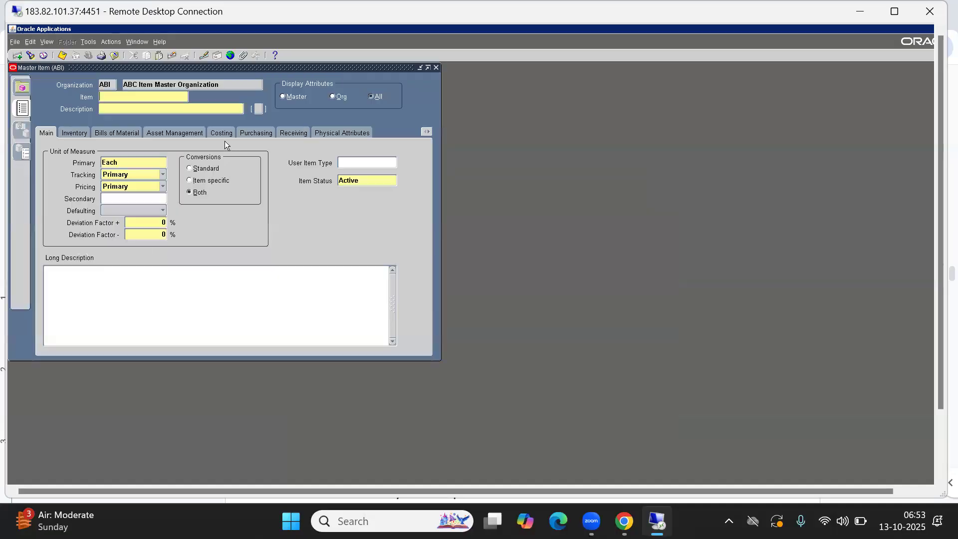
type("ABCL0039")
double_click(125, 97)
key("Tab")
type("ABCL0088")
key("Tab")
left_click(568, 344)
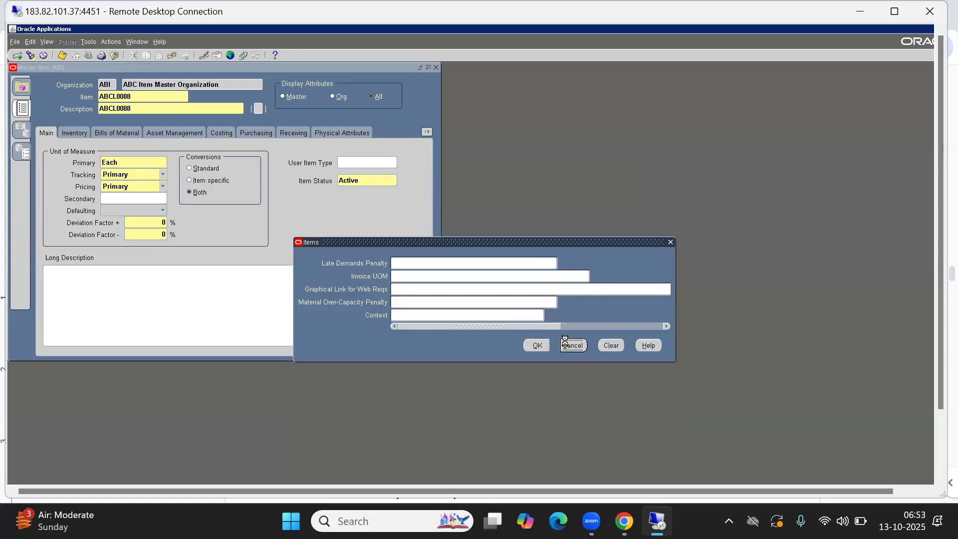
left_click(136, 94)
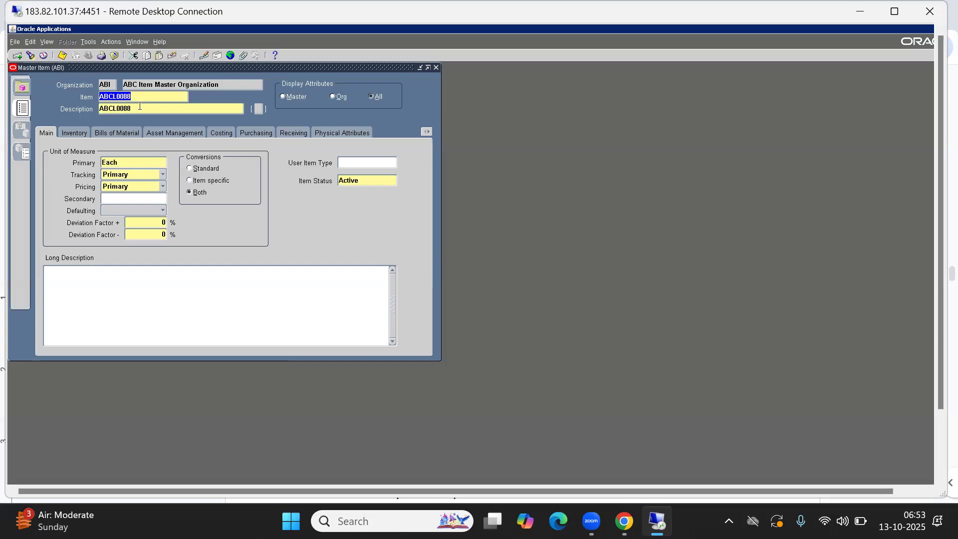
left_click(149, 96)
double_click(147, 111)
left_click(147, 110)
double_click(147, 110)
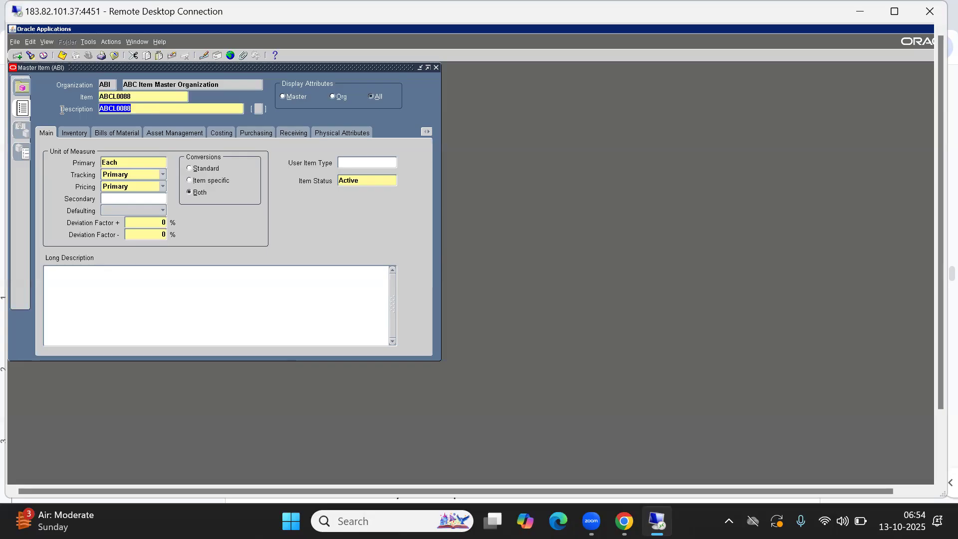
Copy the attributes of existing item ABCL0077 to the new item ABCL0088
left_click(88, 42)
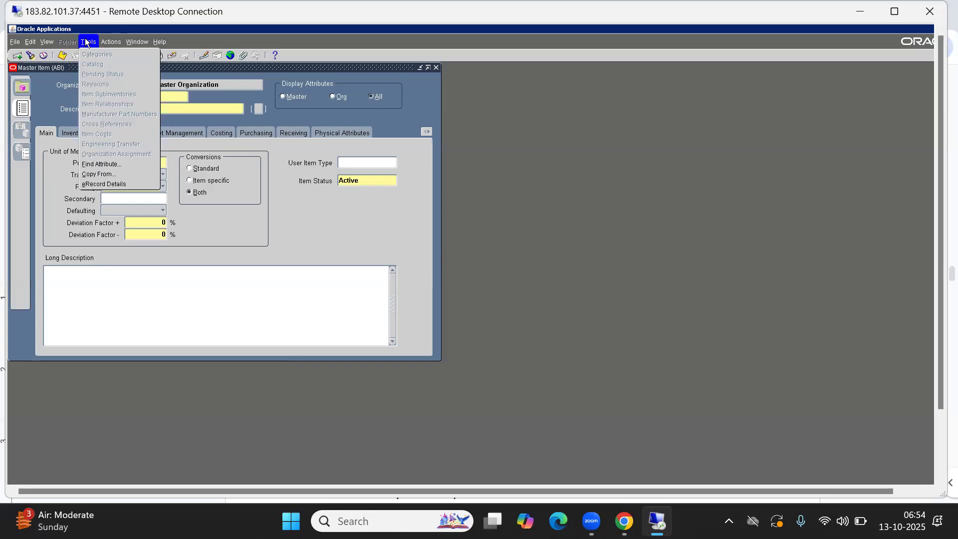
left_click(99, 173)
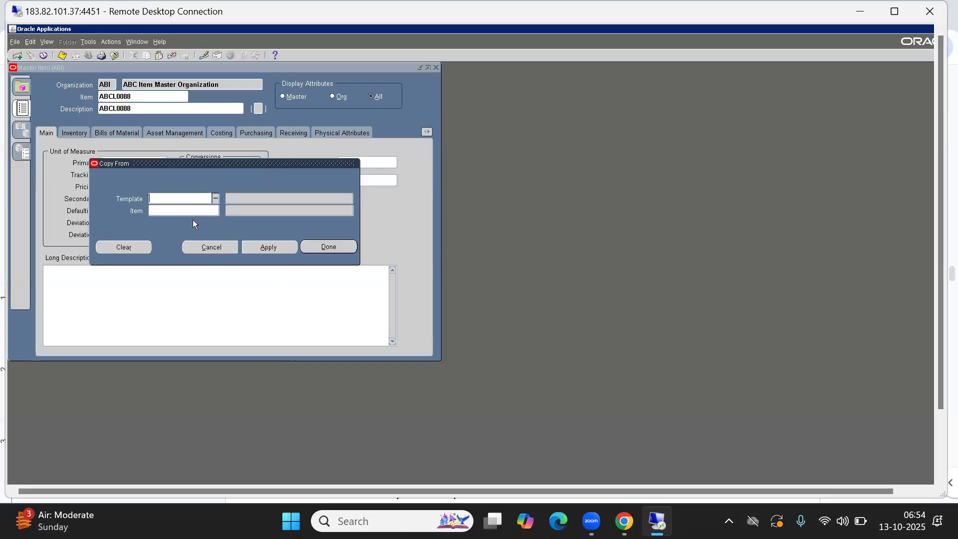
left_click(174, 211)
type("%77")
key("Tab")
left_click(269, 246)
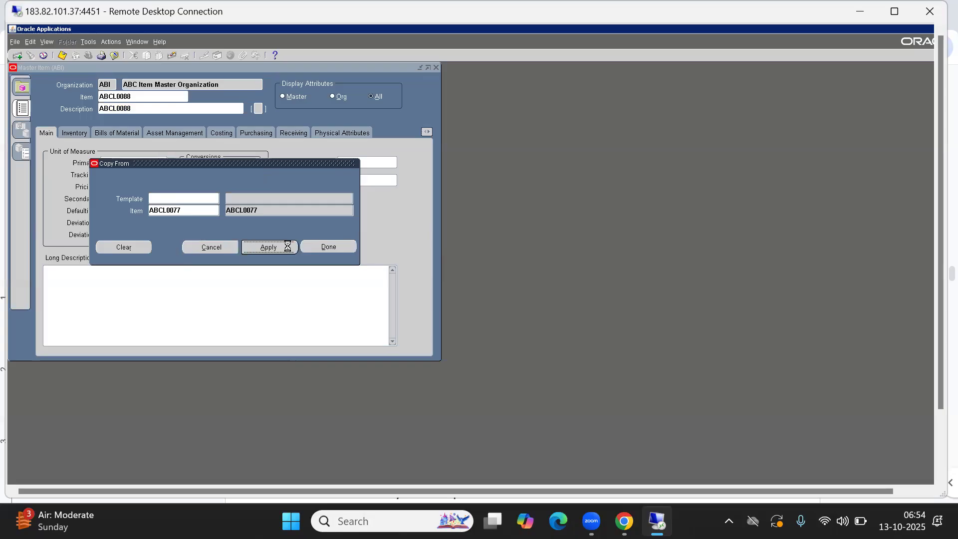
left_click(336, 247)
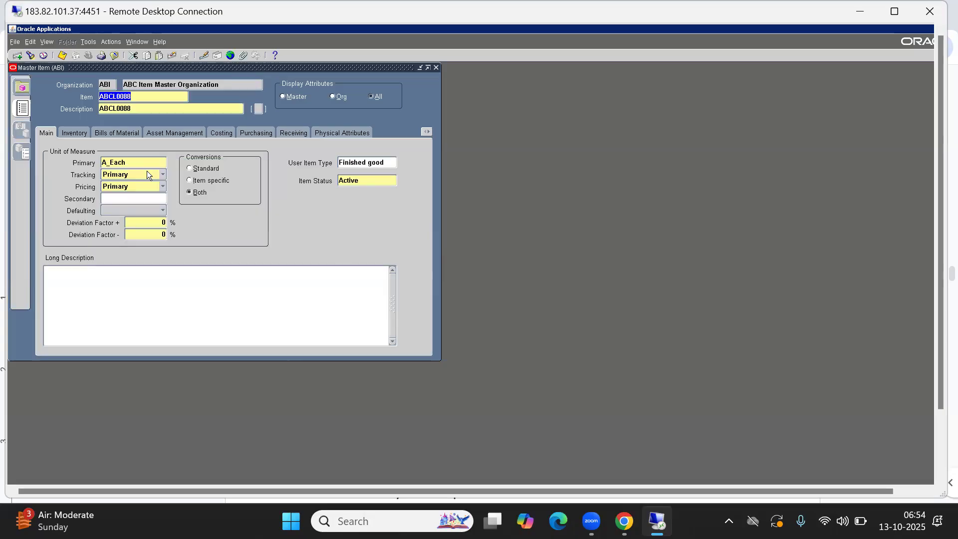
Enable Revision Control in the inventory attributes of master item ABCL0088 and save the item
left_click(67, 129)
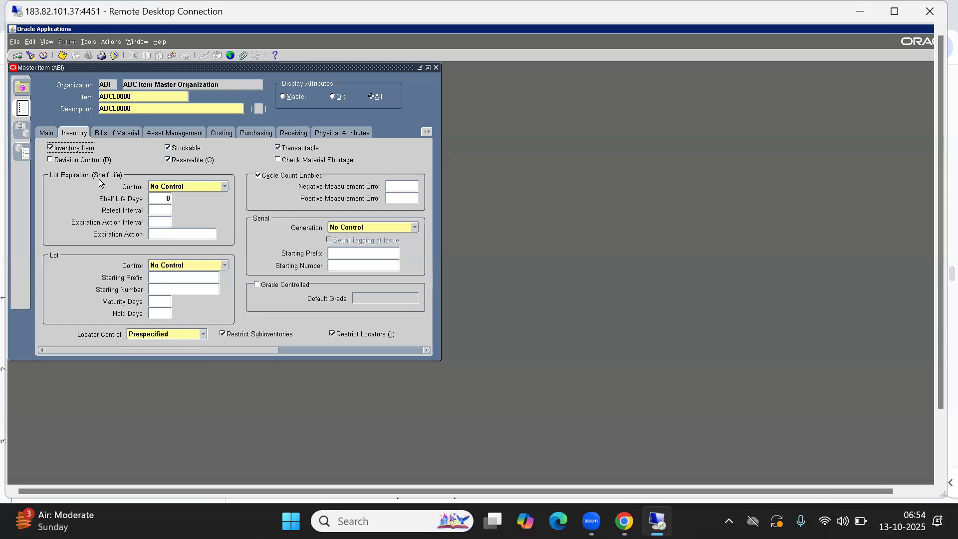
left_click(55, 160)
left_click(62, 56)
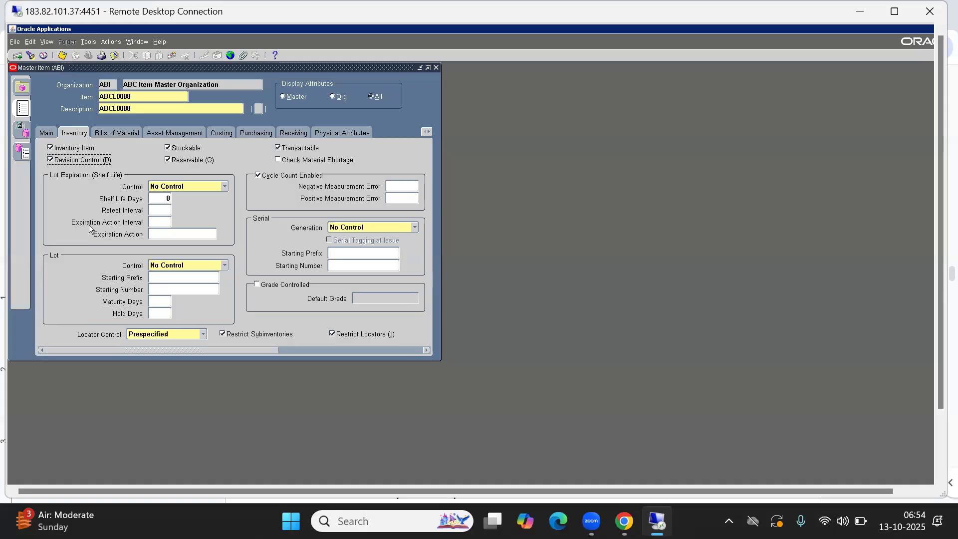
left_click(88, 42)
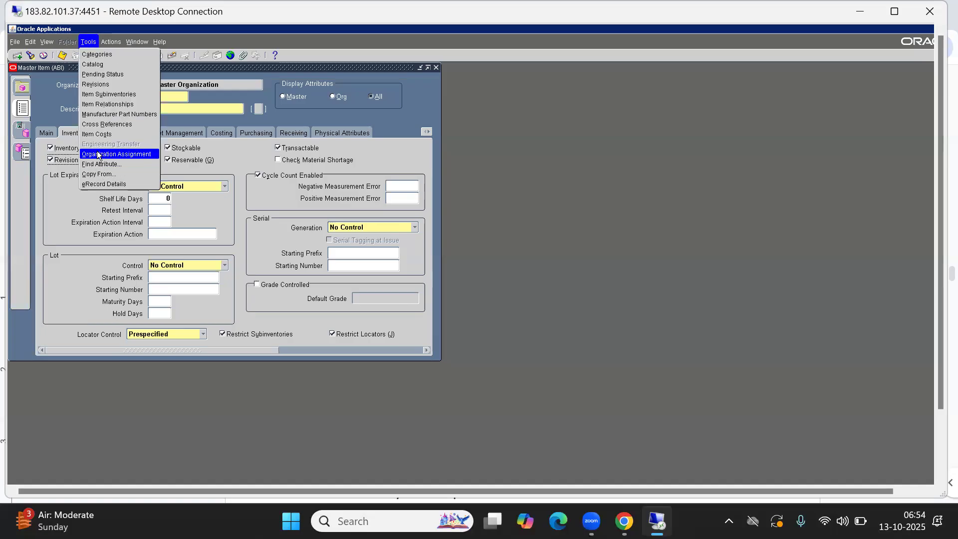
left_click(45, 96)
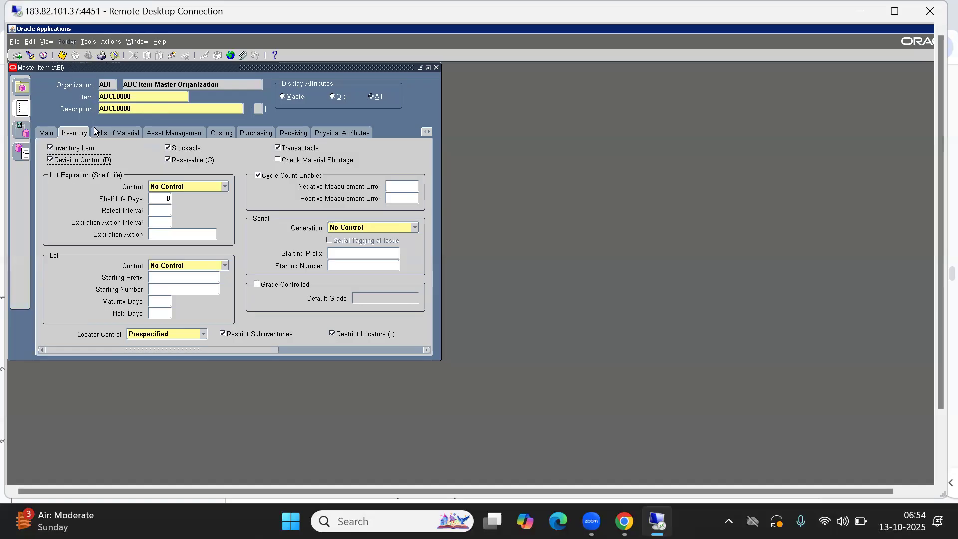
left_click(91, 43)
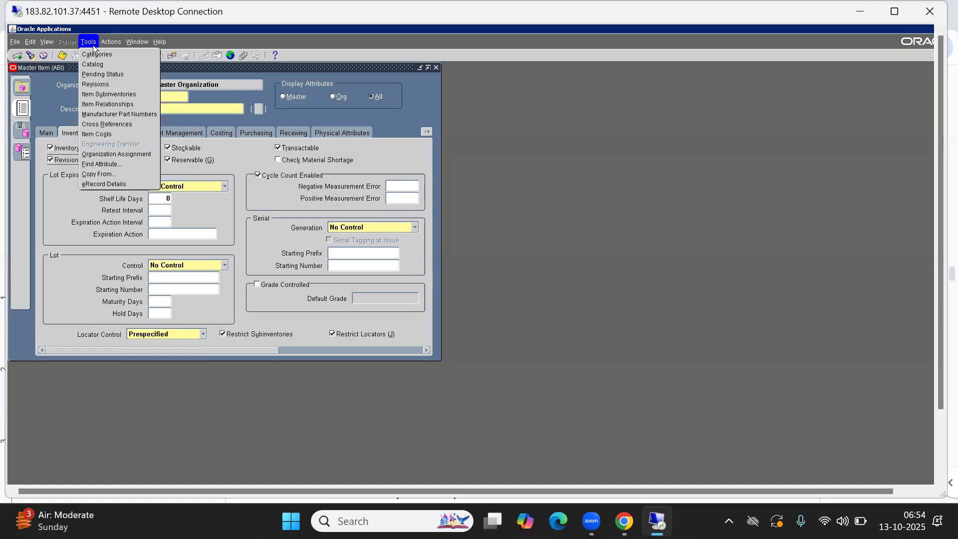
left_click(51, 97)
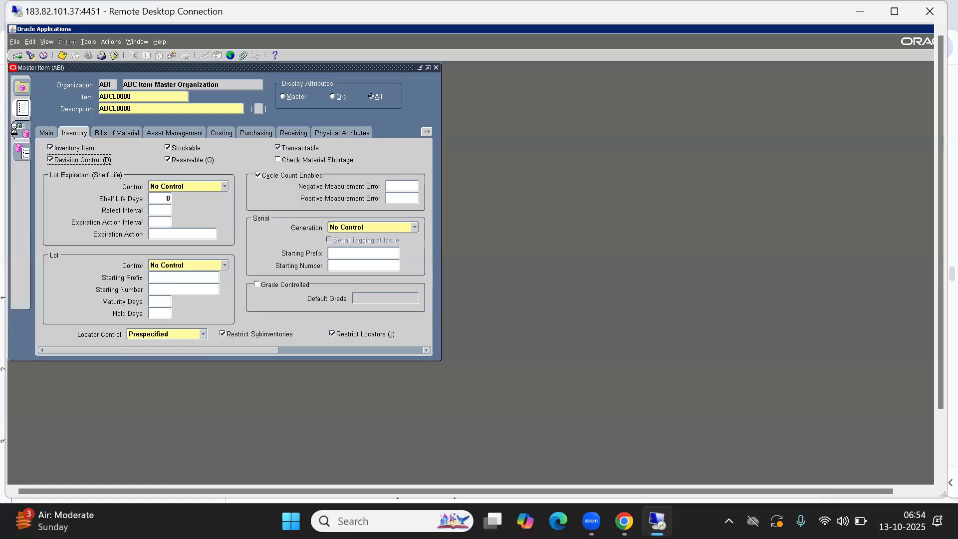
Assign item ABCL0088 to the ABN organization (ABC Noida Inv Org), save, and return to the item's attributes
left_click(15, 130)
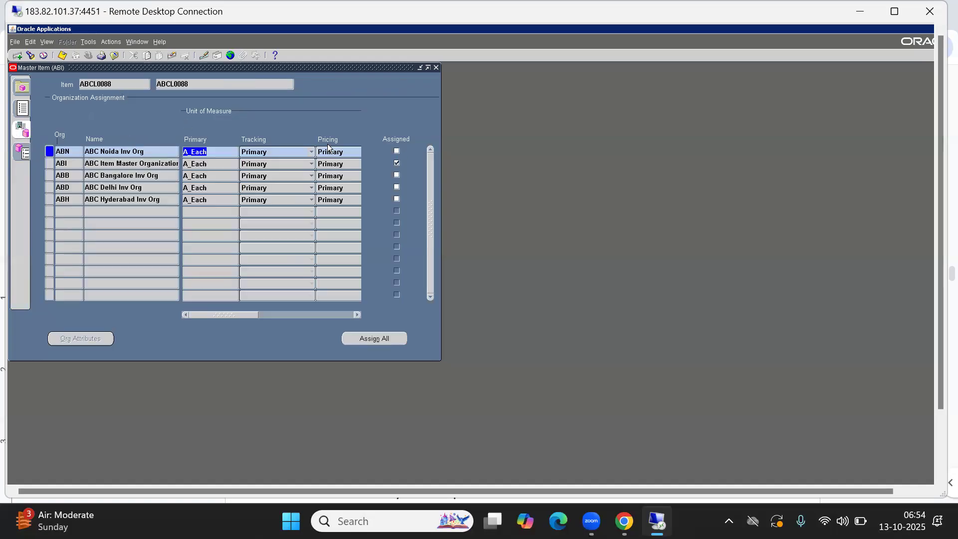
left_click(398, 150)
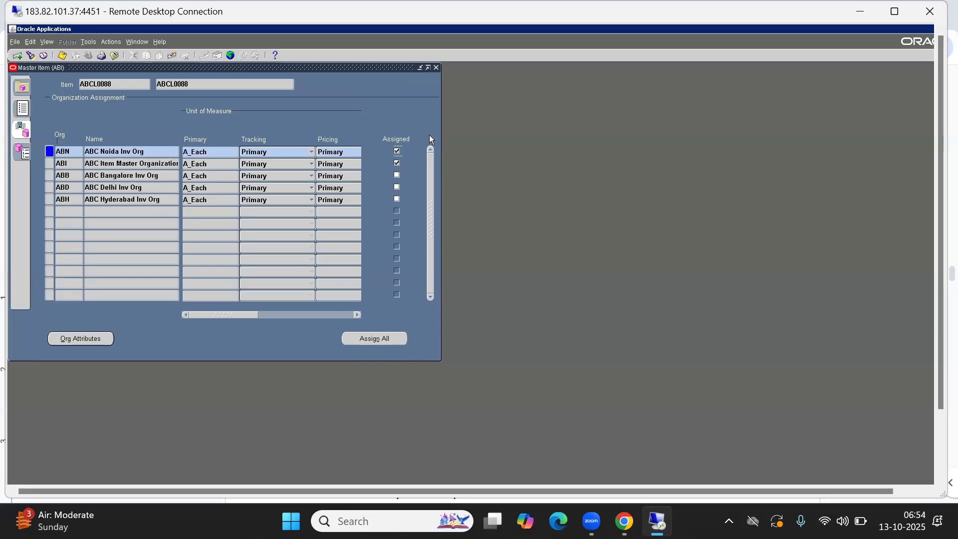
left_click(62, 54)
left_click(22, 113)
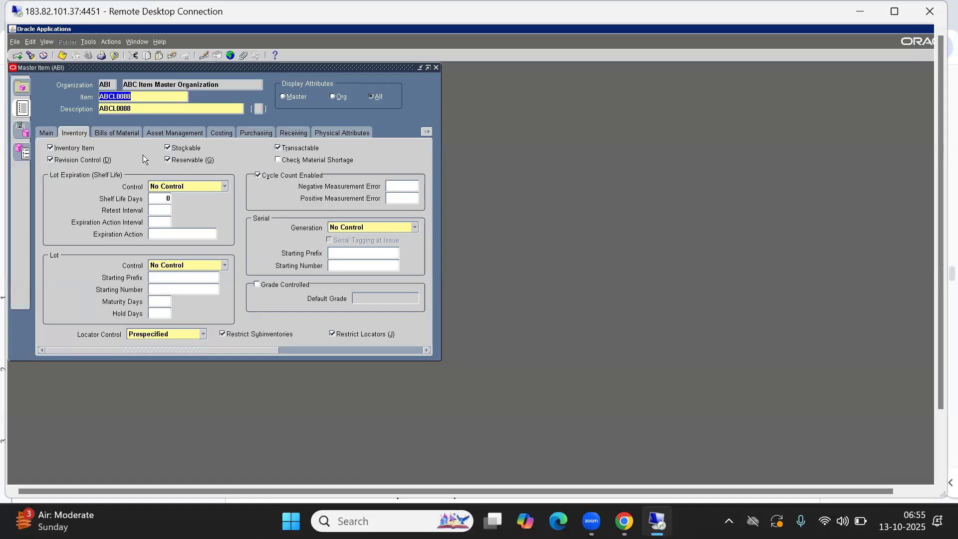
left_click(145, 98)
left_click_drag(146, 99, 73, 100)
left_click(147, 106)
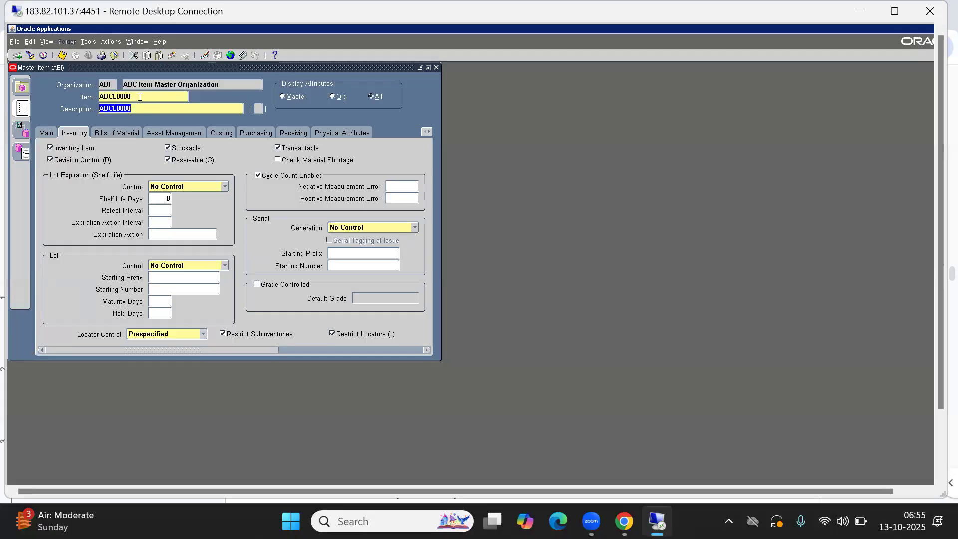
left_click(139, 97)
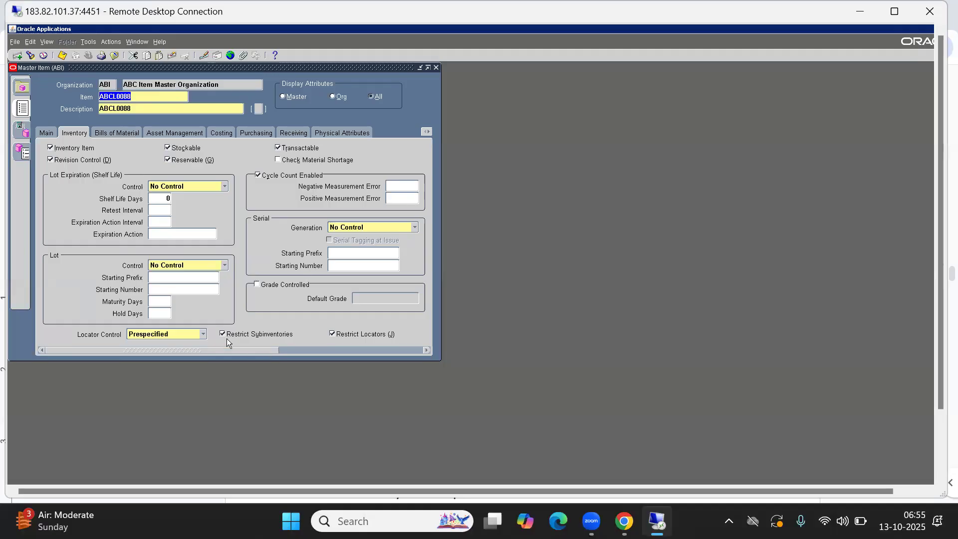
Disable Restrict Locators and Restrict Subinventories for ABCL0088 in both the master inventory attributes and the ABN organization's inventory attributes
left_click(349, 335)
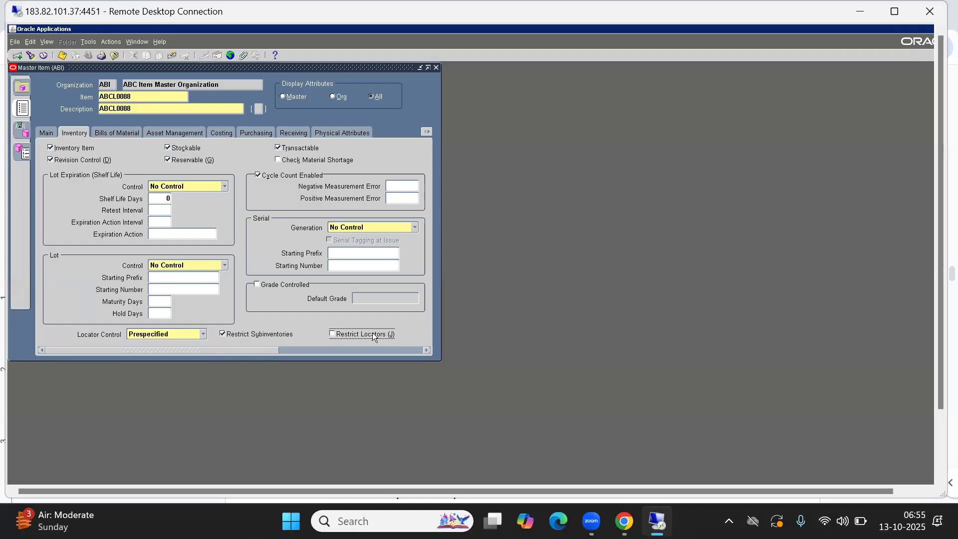
left_click(237, 336)
left_click(23, 131)
left_click(68, 342)
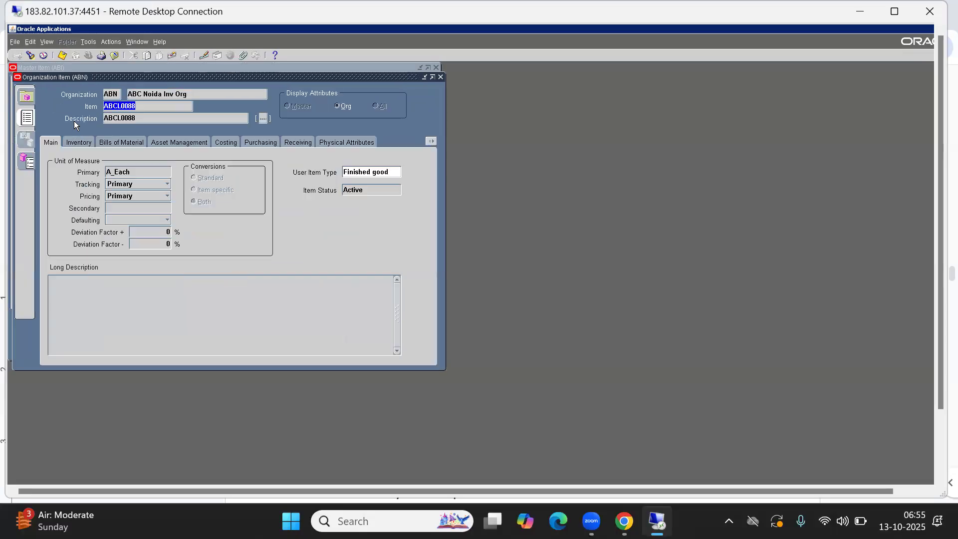
left_click(78, 143)
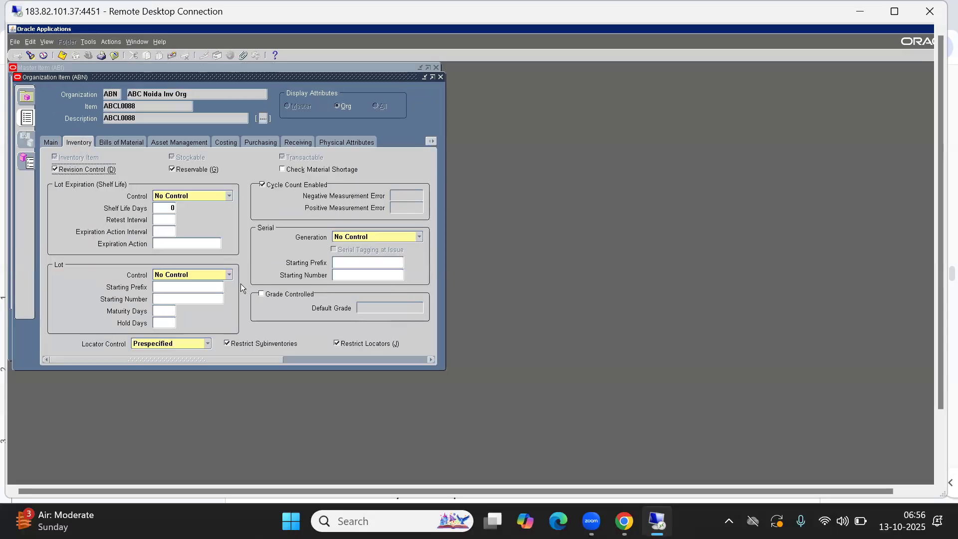
left_click(227, 343)
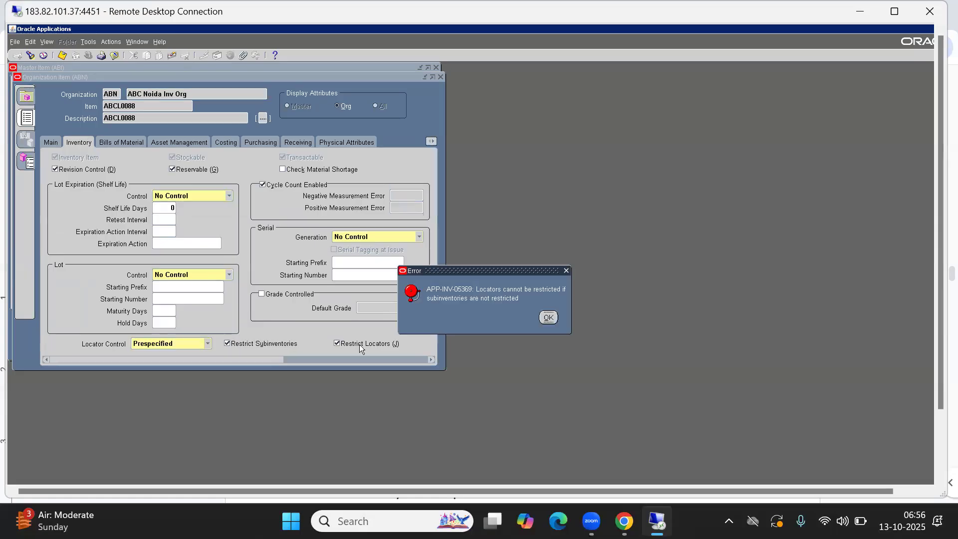
left_click(549, 318)
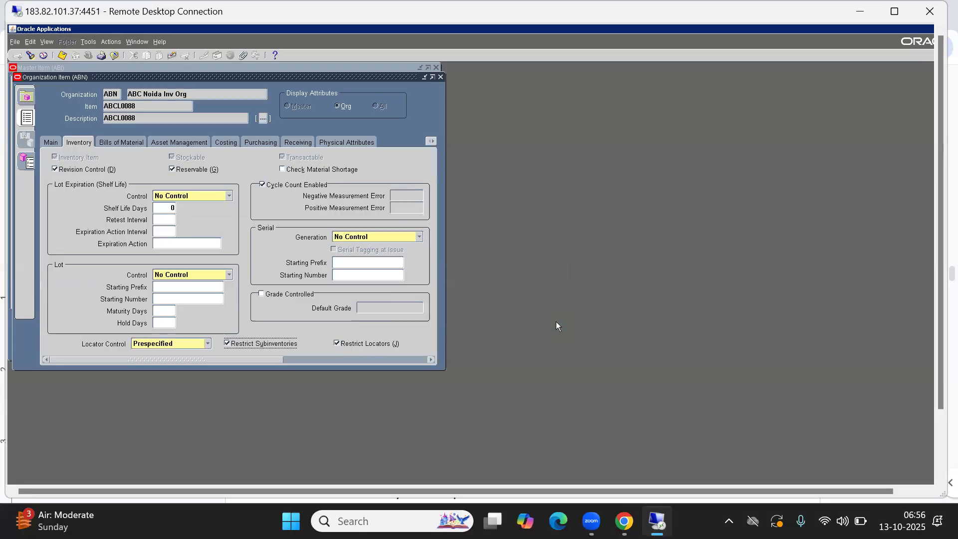
left_click(348, 344)
left_click(253, 344)
left_click_drag(261, 76, 363, 101)
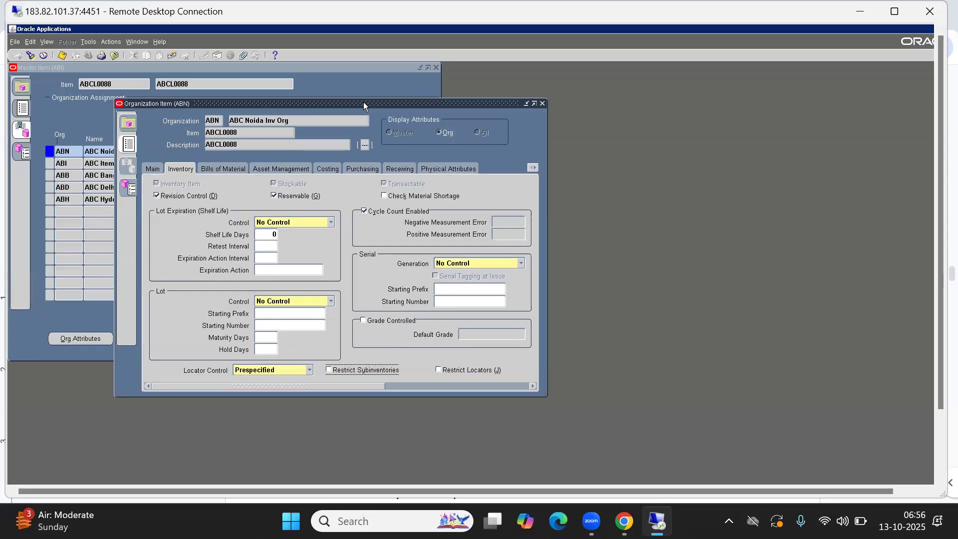
double_click(243, 130)
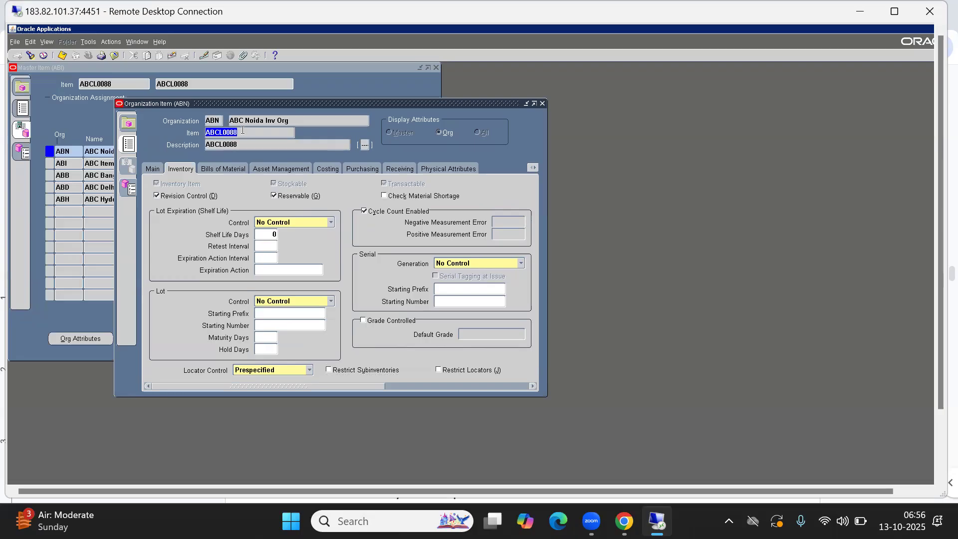
double_click(244, 143)
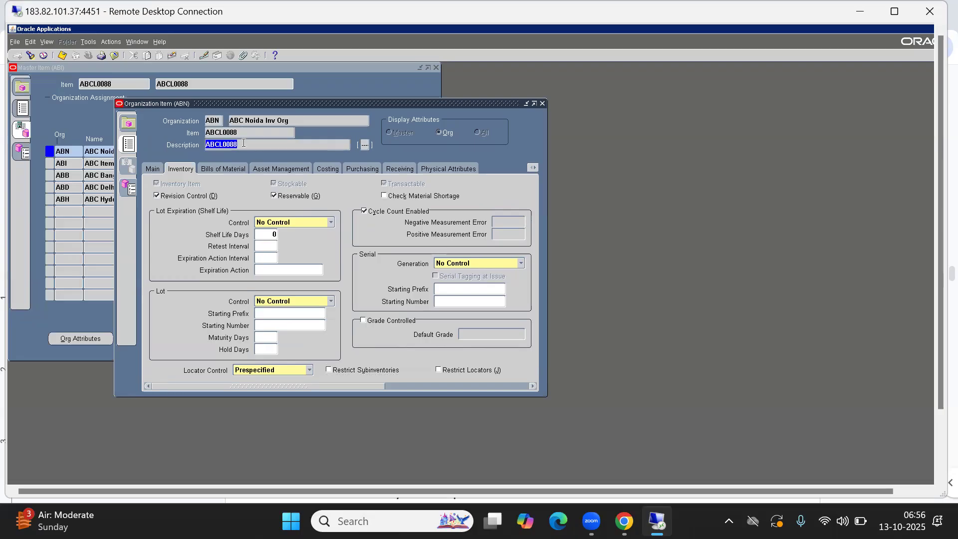
double_click(242, 133)
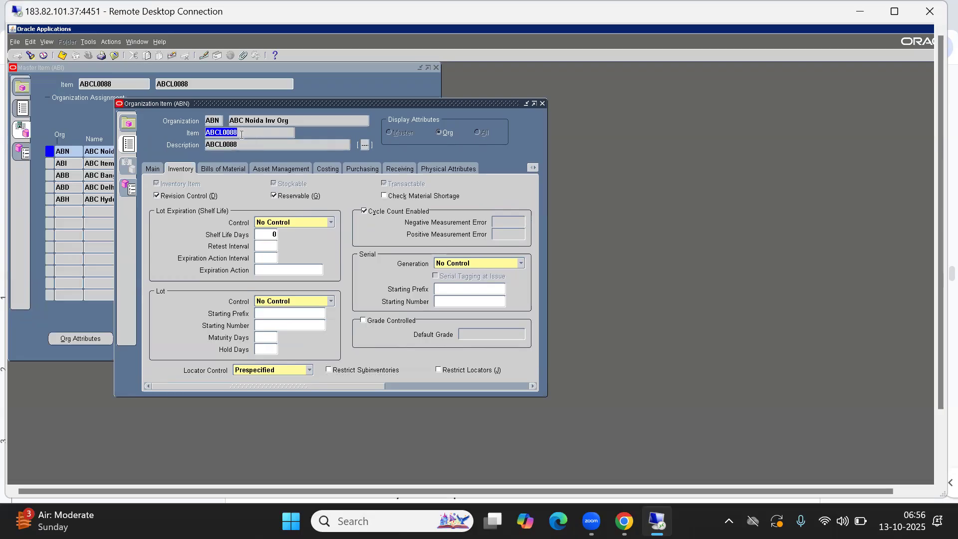
left_click_drag(236, 103, 158, 78)
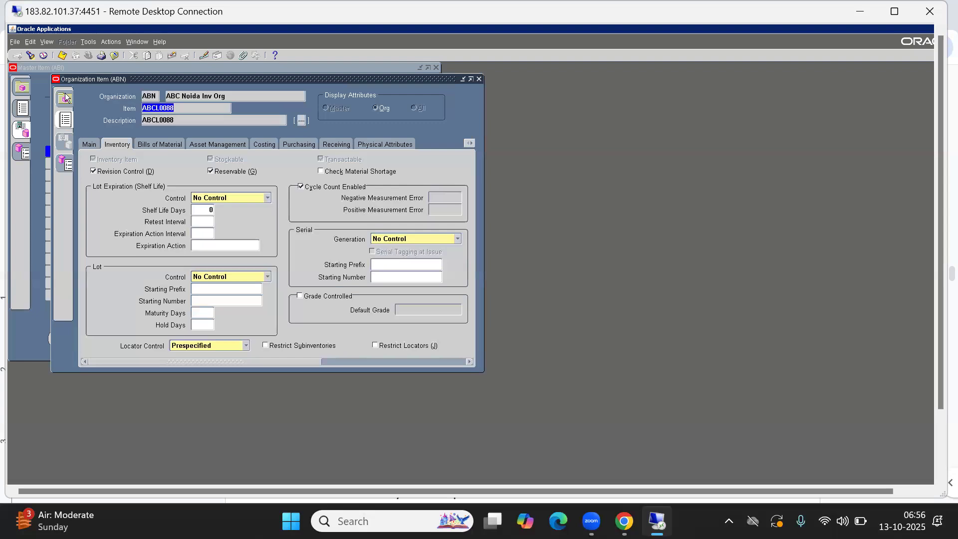
Open the revisions of organization item ABCL0088 and add revision 1 with the label 1.2.1
left_click(85, 41)
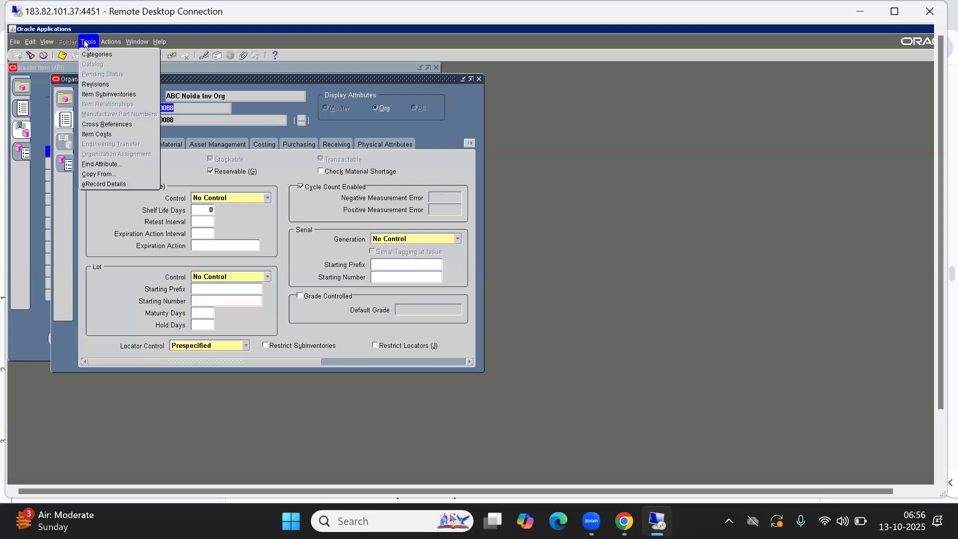
left_click(103, 86)
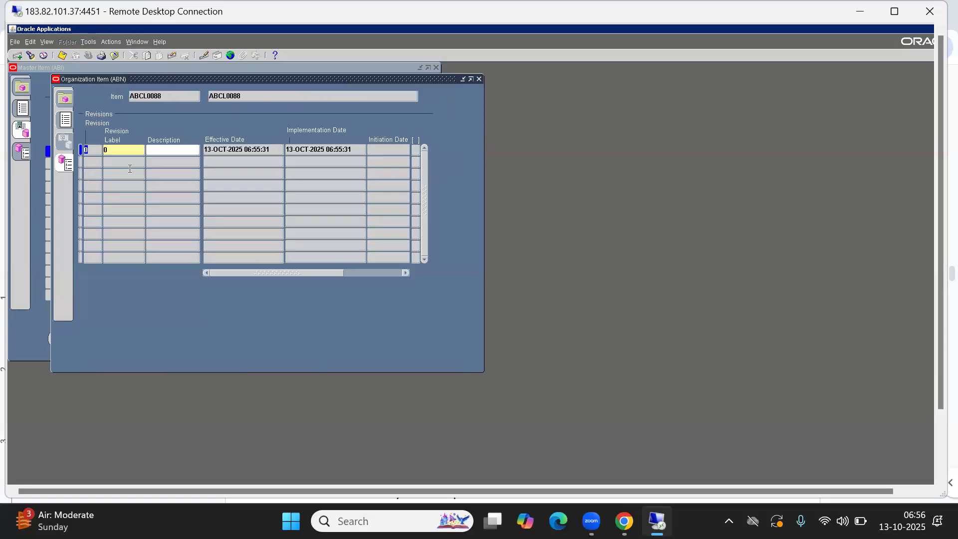
left_click(94, 162)
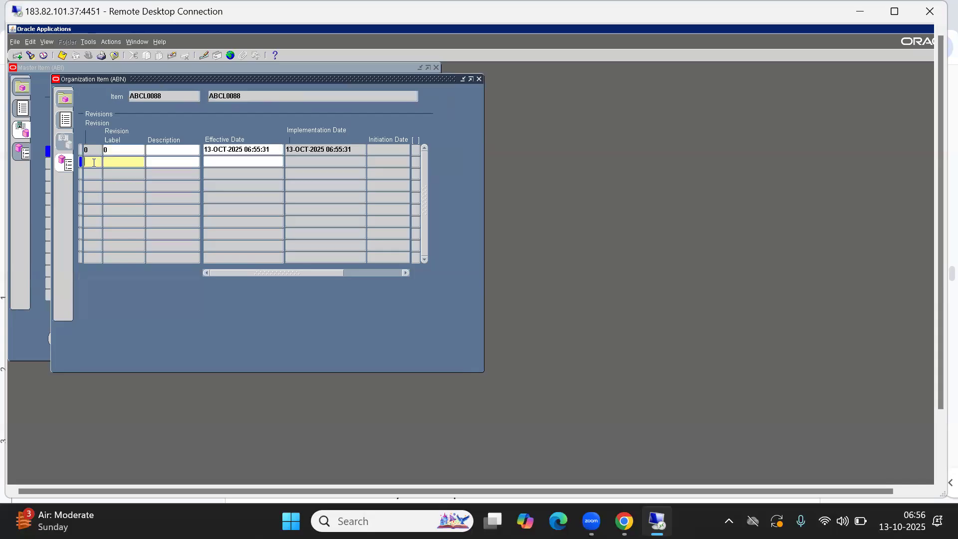
type("1")
key("Tab")
type("1")
key("Tab")
Describe revision 1 as "Added few new features on the laptop" and give it the effective date 13-OCT-2025
type("A")
type("dded")
type(" few ")
type("new fe")
type("atures")
type(" on the lapt")
type("op")
key("Tab")
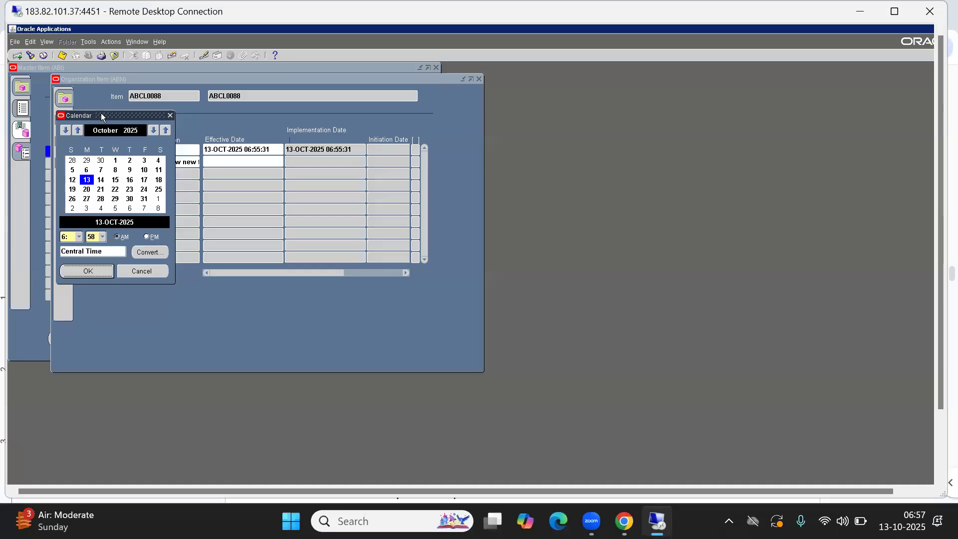
left_click_drag(101, 112, 333, 154)
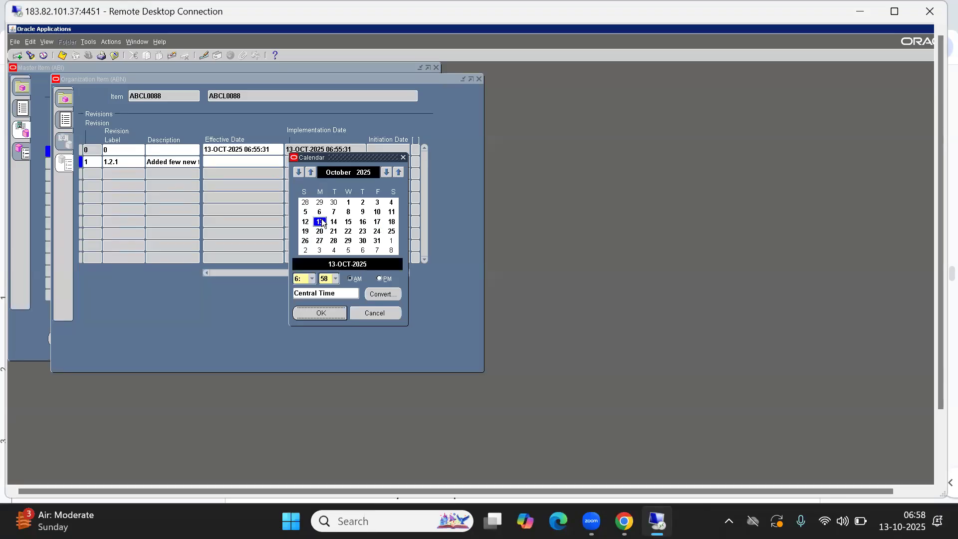
left_click(325, 312)
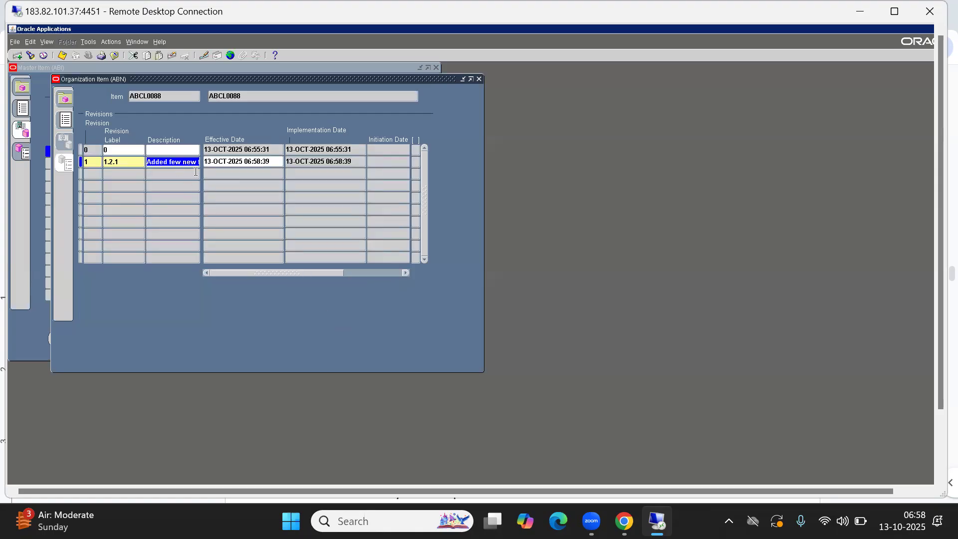
left_click(237, 149)
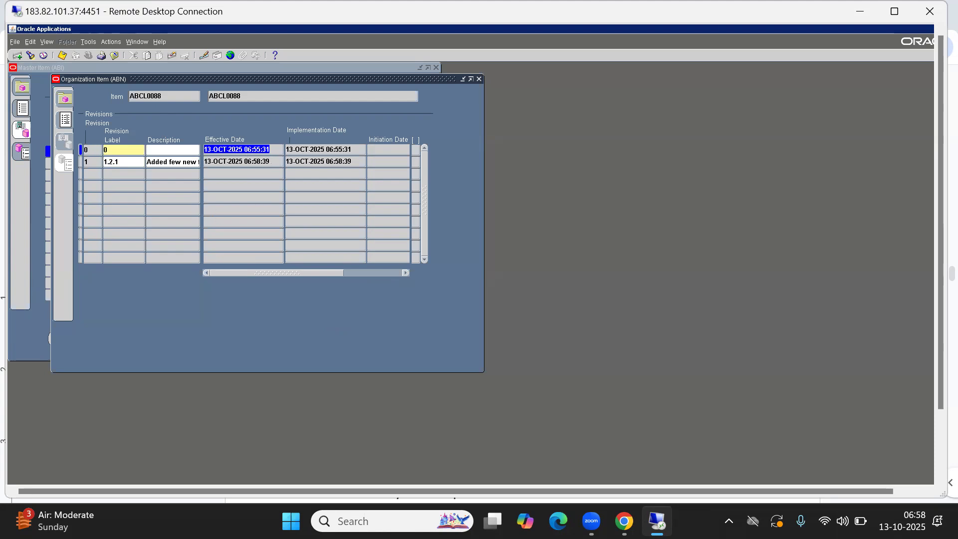
Close the organization item and master item forms and open the Miscellaneous Transaction form
left_click(478, 80)
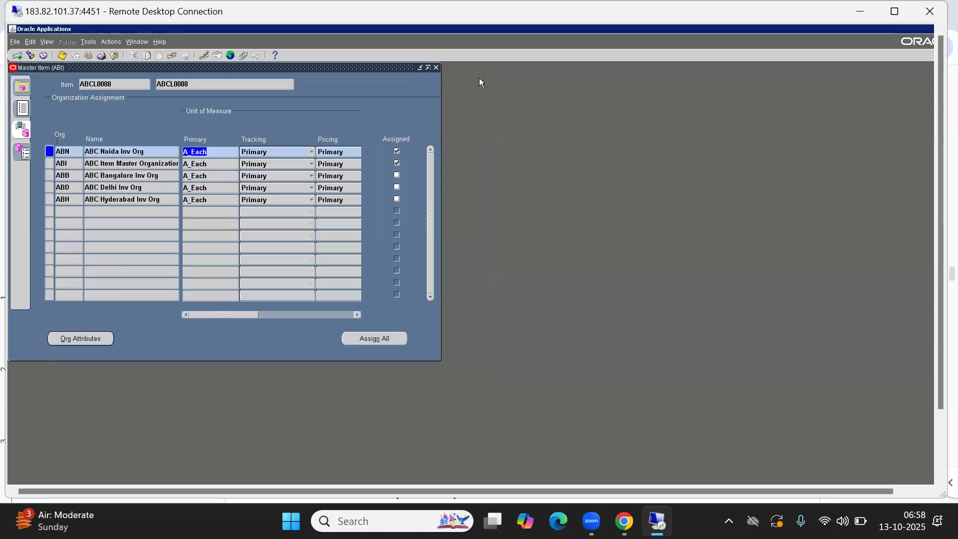
left_click(436, 67)
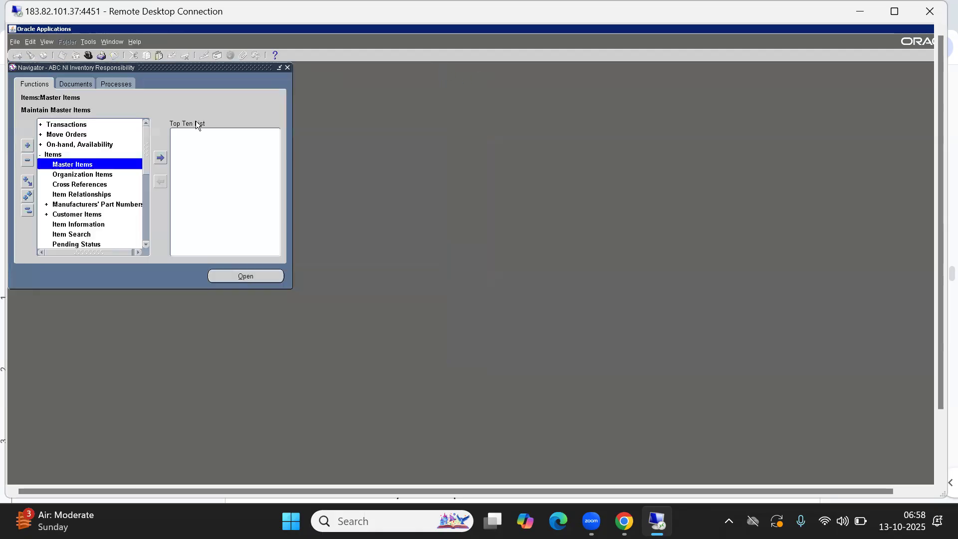
left_click(27, 211)
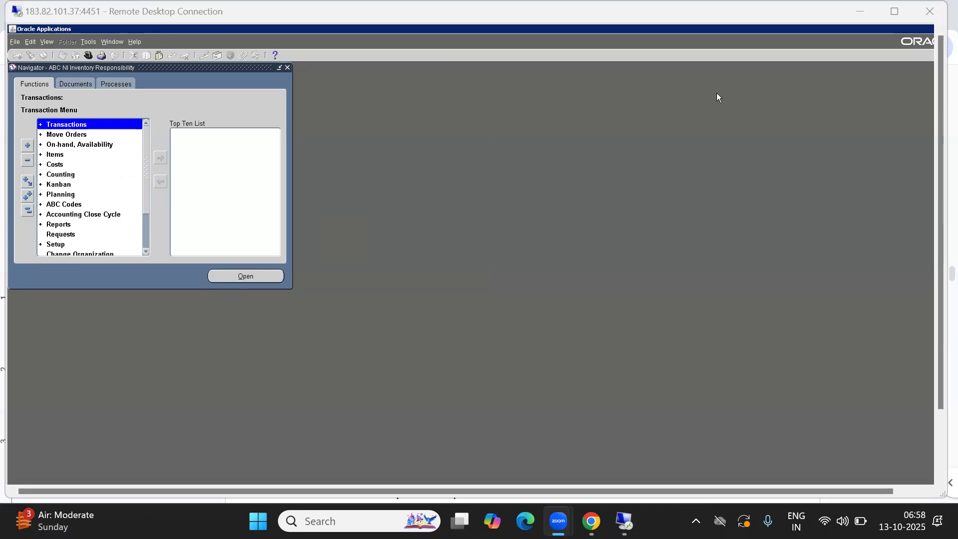
left_click(138, 106)
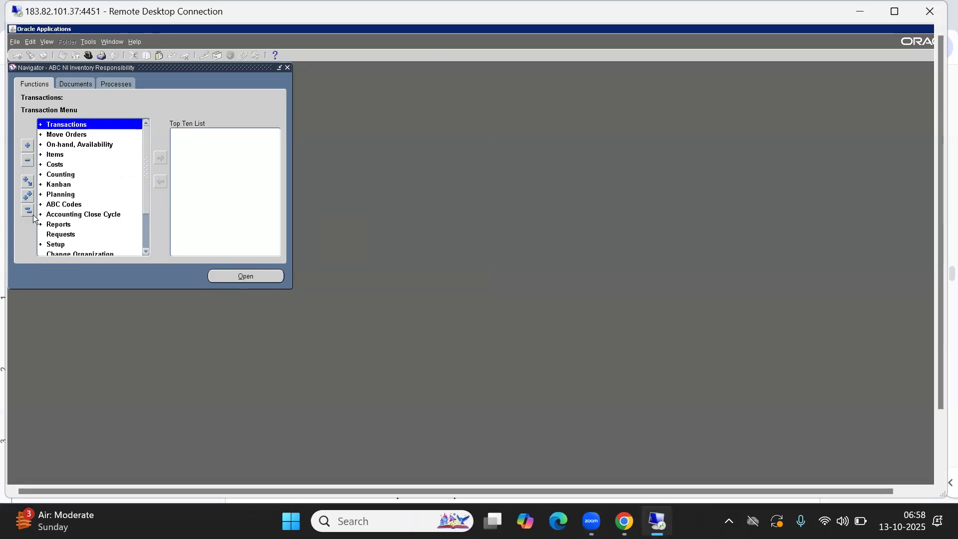
key("Return")
key("Down")
key("Down")
key("Down")
key("Return")
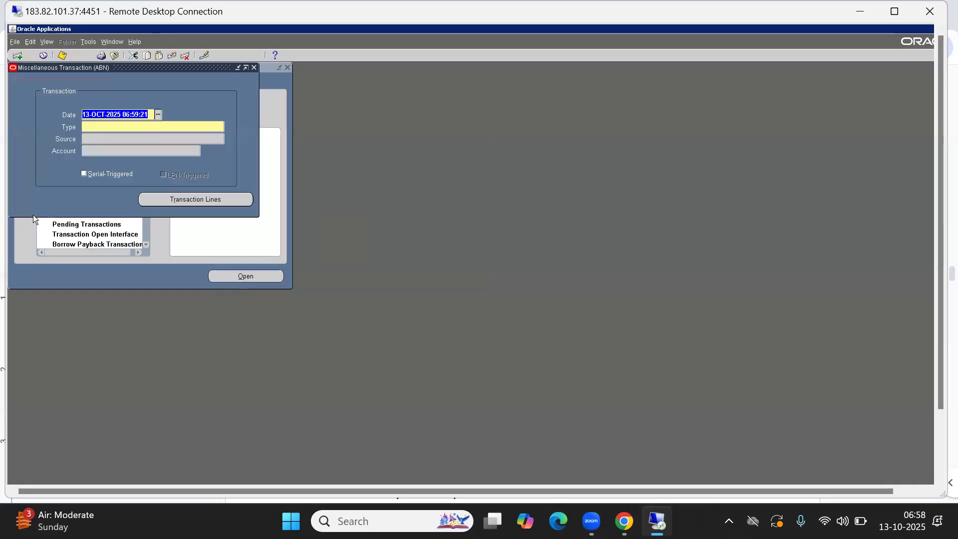
Set the transaction type to Miscellaneous receipt and enter item ABCL0088 on the first transaction line
key("Tab")
type("m")
key("Tab")
key("Down")
key("Down")
key("Down")
key("Return")
key("alt+r")
type("%88")
key("Tab")
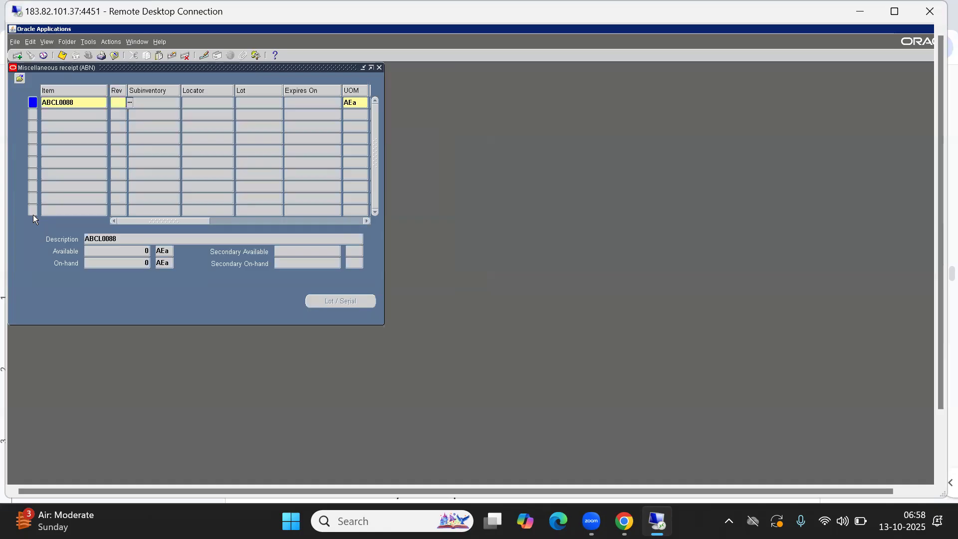
Swap the receipt line's item to ABCL0077 to compare its Rev field, and switch it back to ABCL0088
key("shift+Tab")
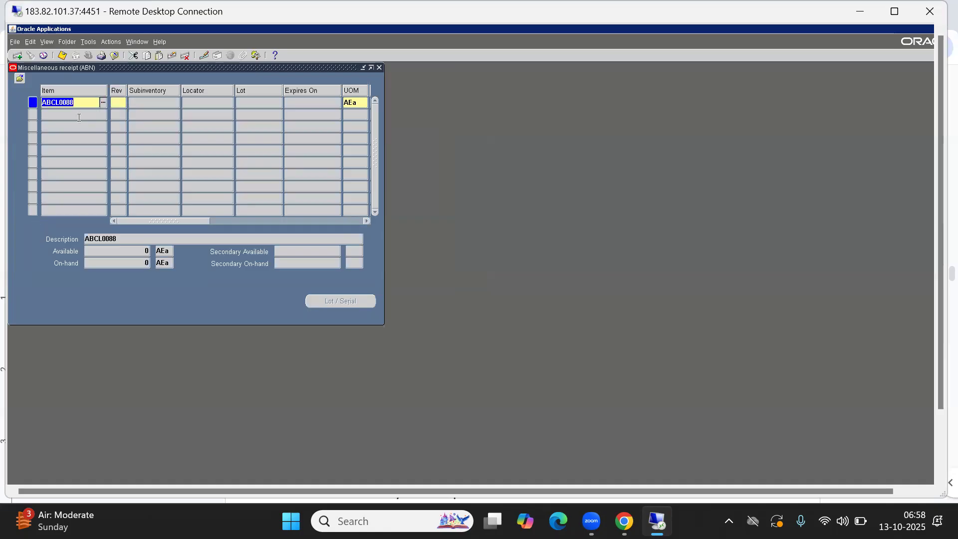
left_click(75, 103)
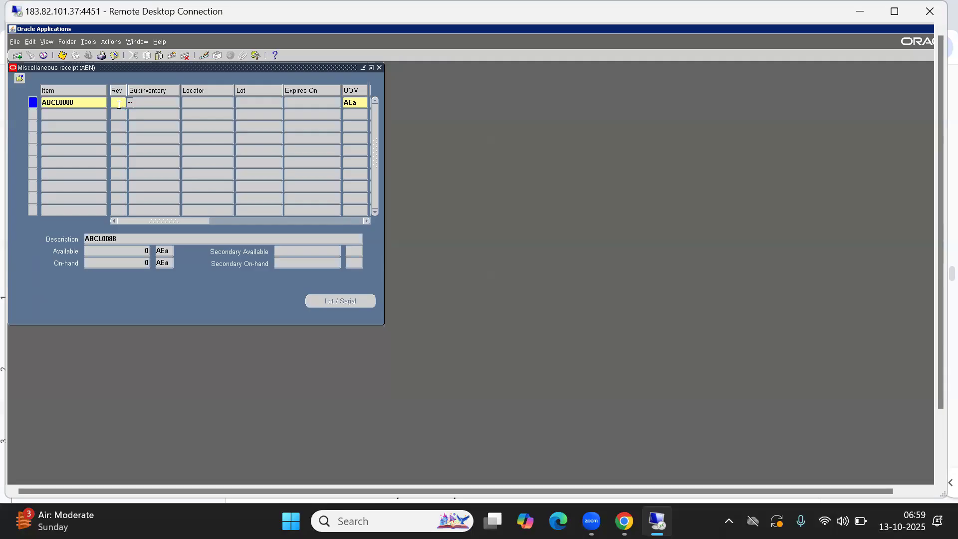
double_click(90, 105)
left_click(90, 105)
type("77")
key("Tab")
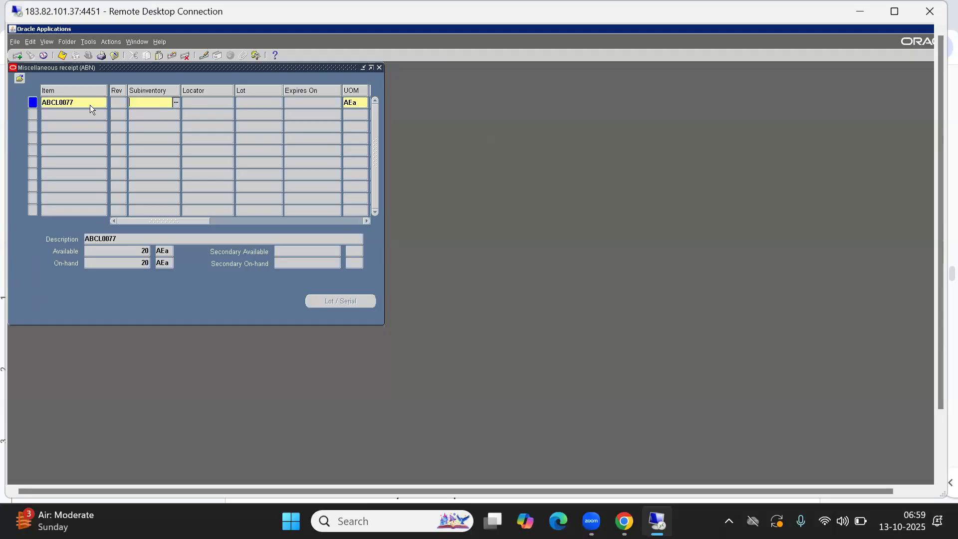
left_click(118, 103)
double_click(63, 101)
key("BackSpace")
type("88")
key("Tab")
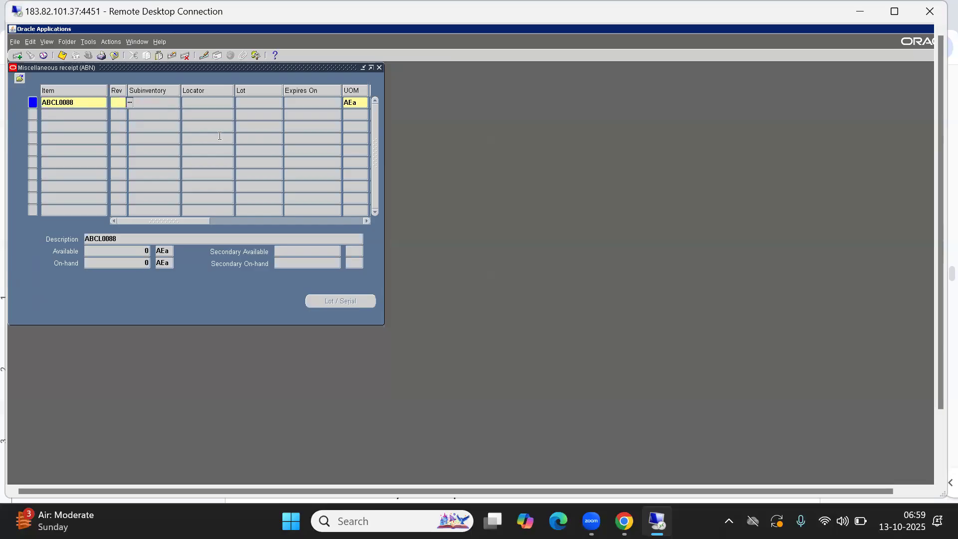
Choose revision 1 for item ABCL0088 on the receipt line
key("ctrl+l")
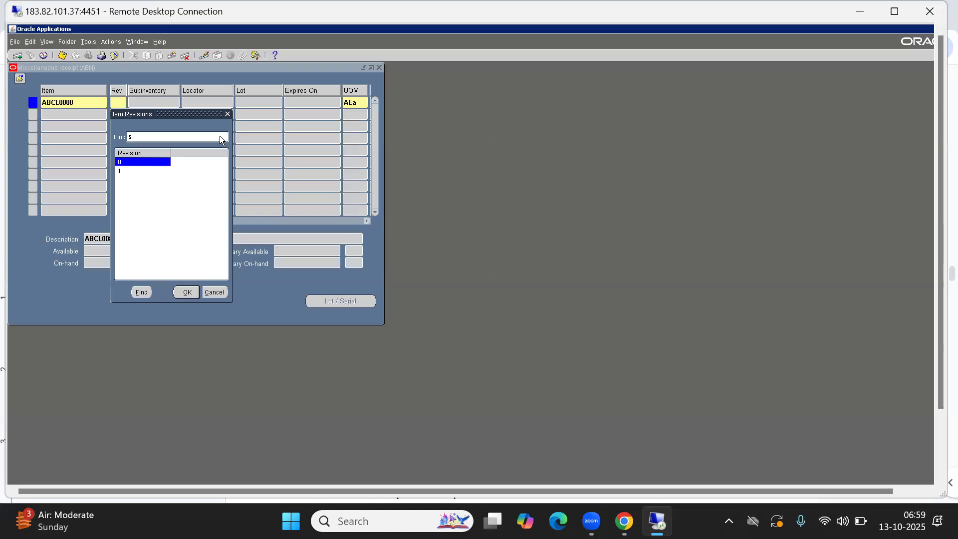
key("Down")
key("Up")
key("Down")
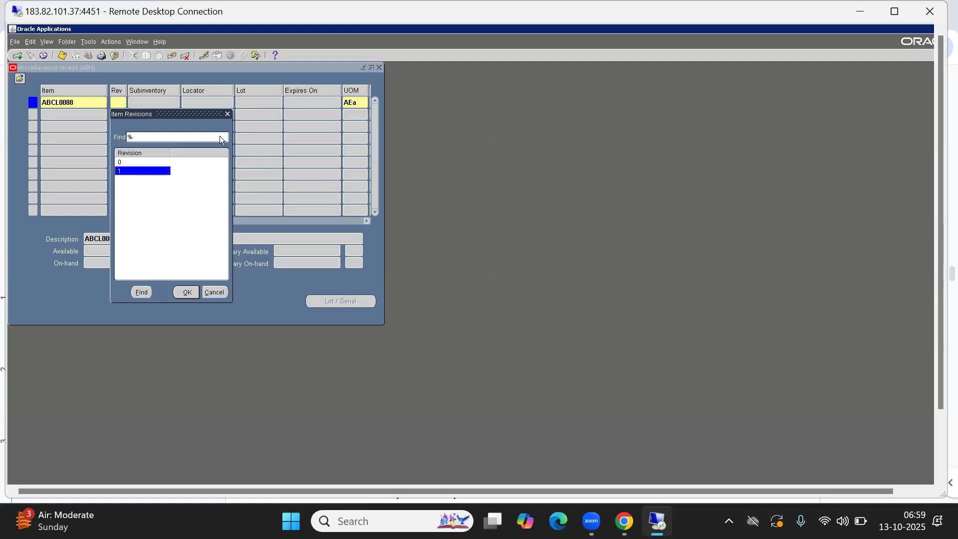
key("Return")
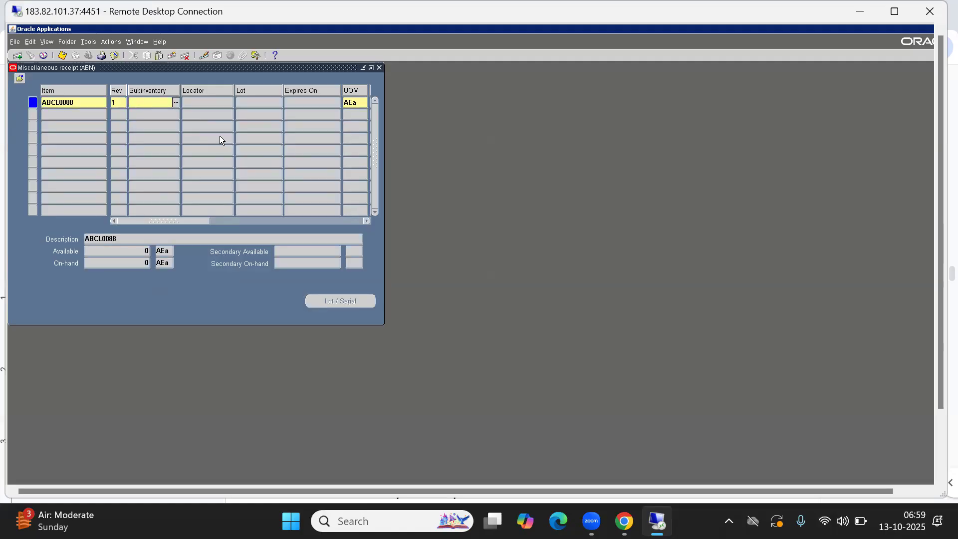
Set the receipt line's subinventory to ABN FG3
key("ctrl+l")
key("Down")
key("Down")
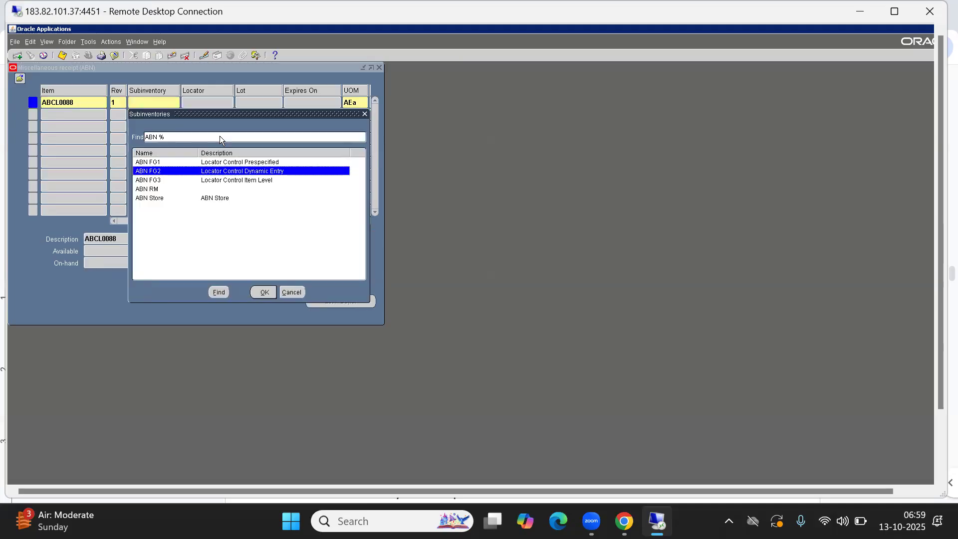
key("Return")
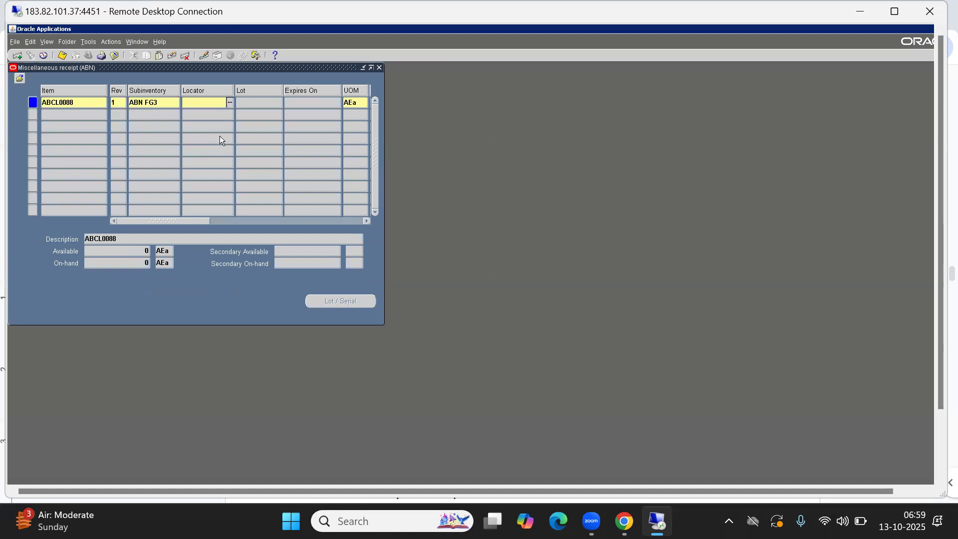
Change the receipt line's subinventory to ABN Store
key("shift+Tab")
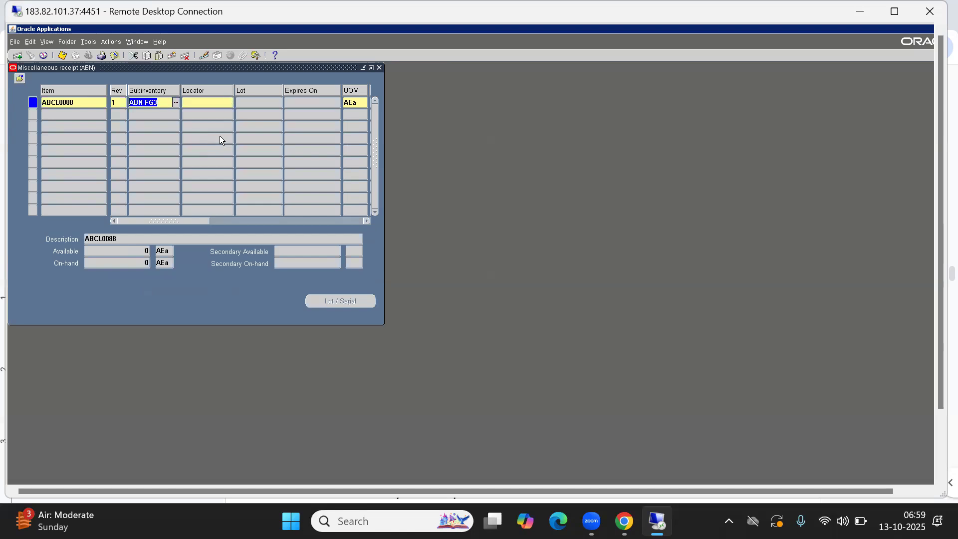
key("ctrl+l")
key("Down")
key("Down")
key("Down")
key("Down")
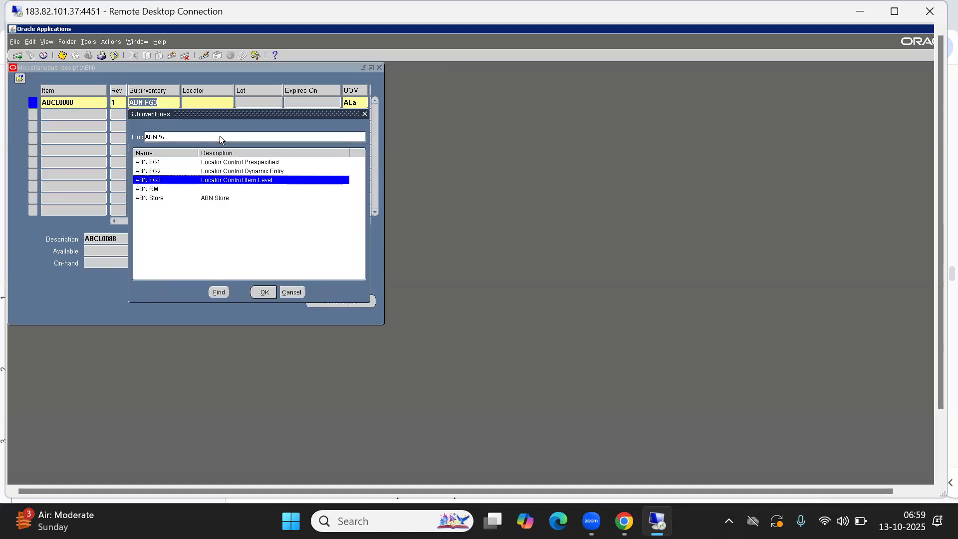
key("Return")
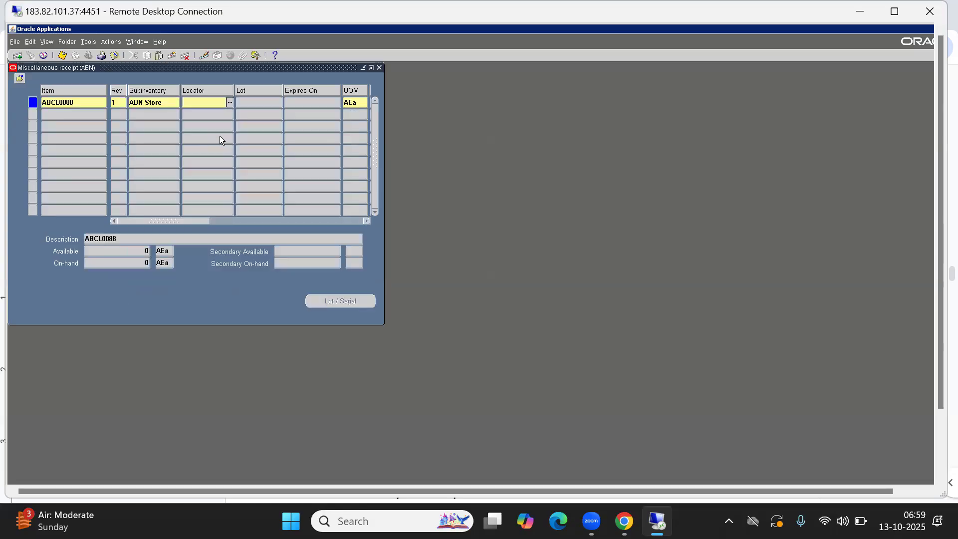
Change the receipt line's subinventory from the ABN subinventory list to ABN RM
key("shift+Tab")
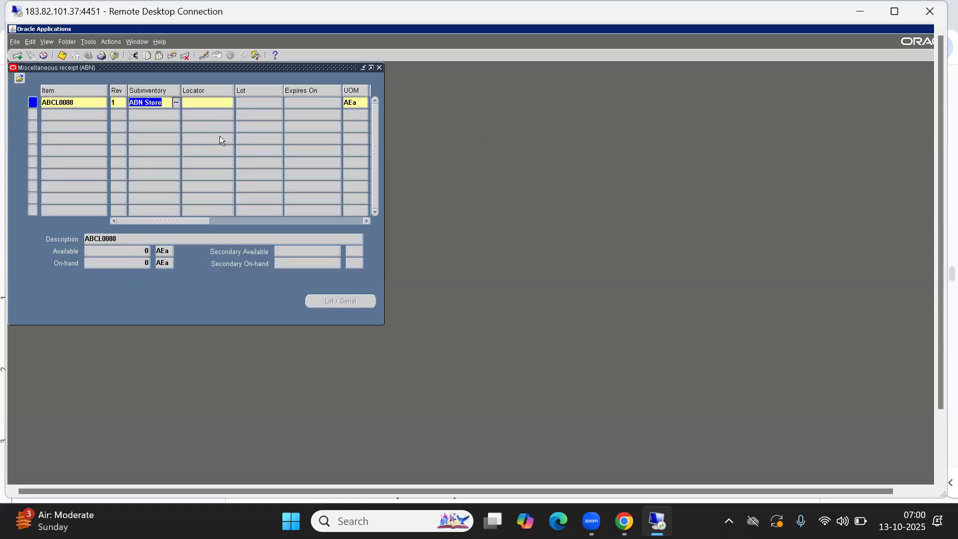
key("ctrl+l")
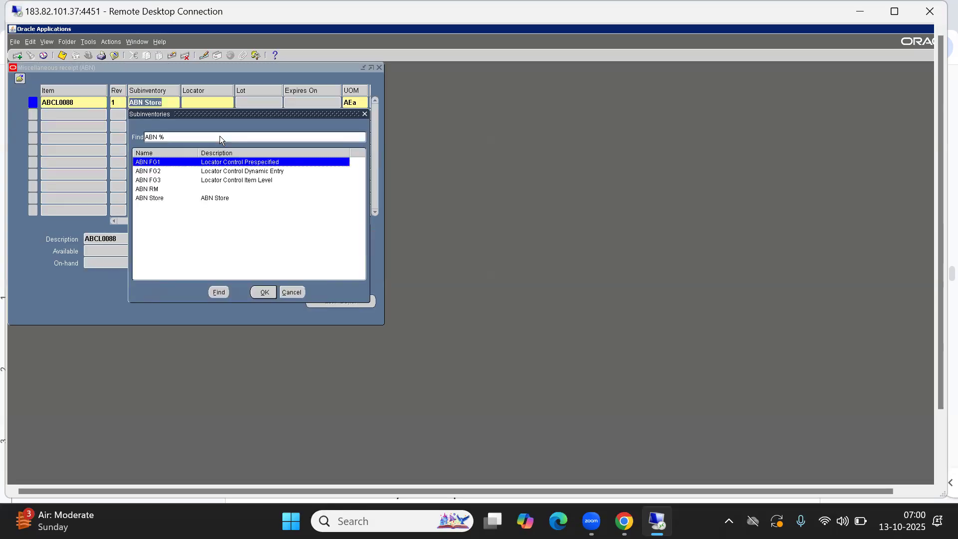
key("Down")
key("Down")
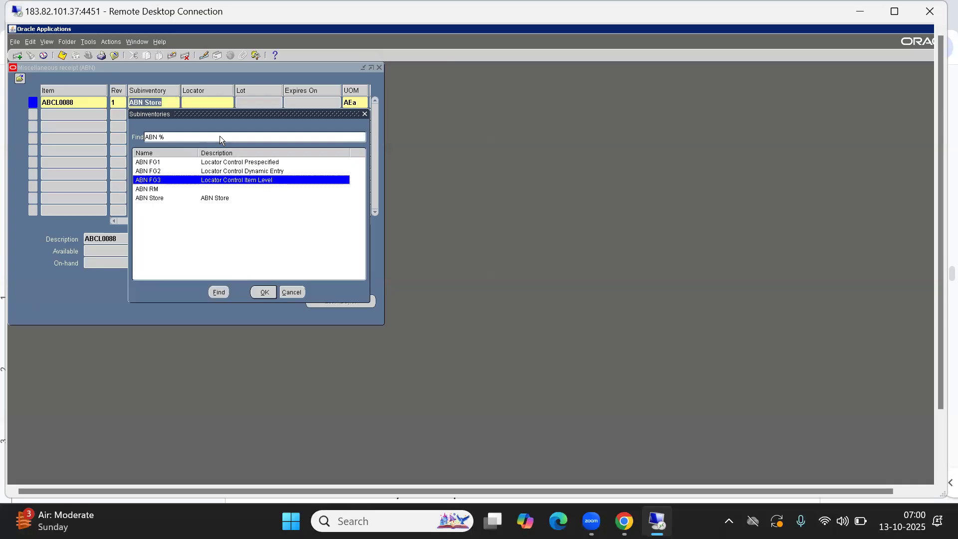
key("Down")
key("Up")
key("Down")
key("Return")
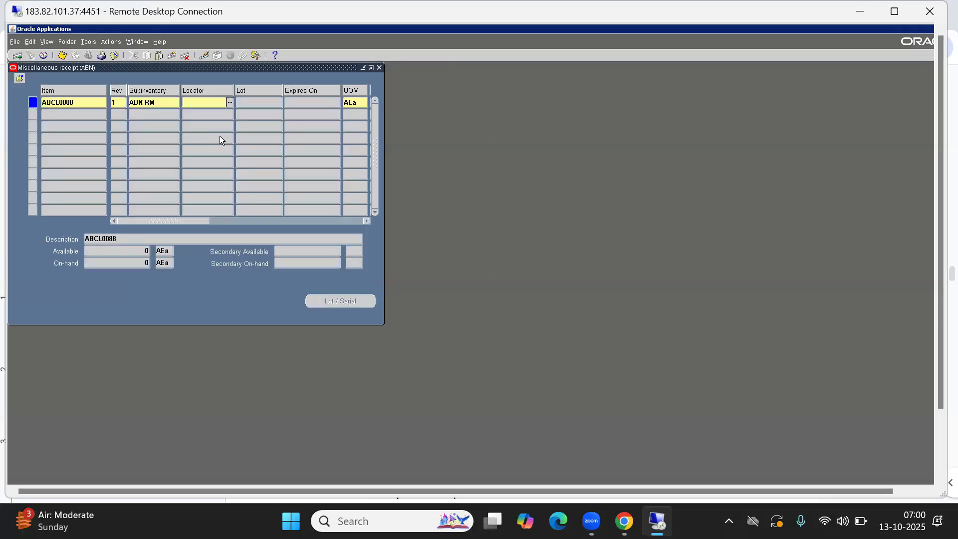
Set the receipt line's subinventory back to ABN FG3, the one with item-level locator control
key("shift+Tab")
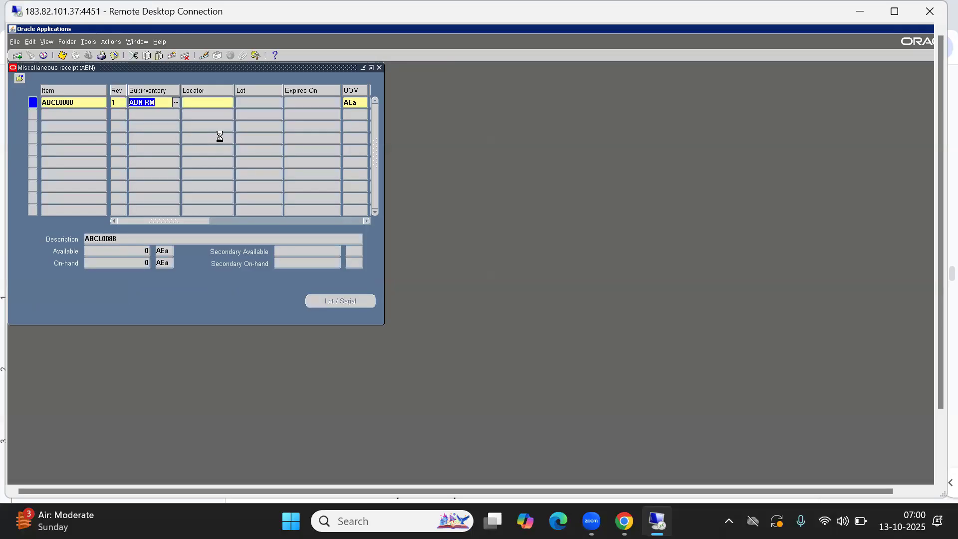
key("ctrl+l")
key("Down")
key("Down")
key("Return")
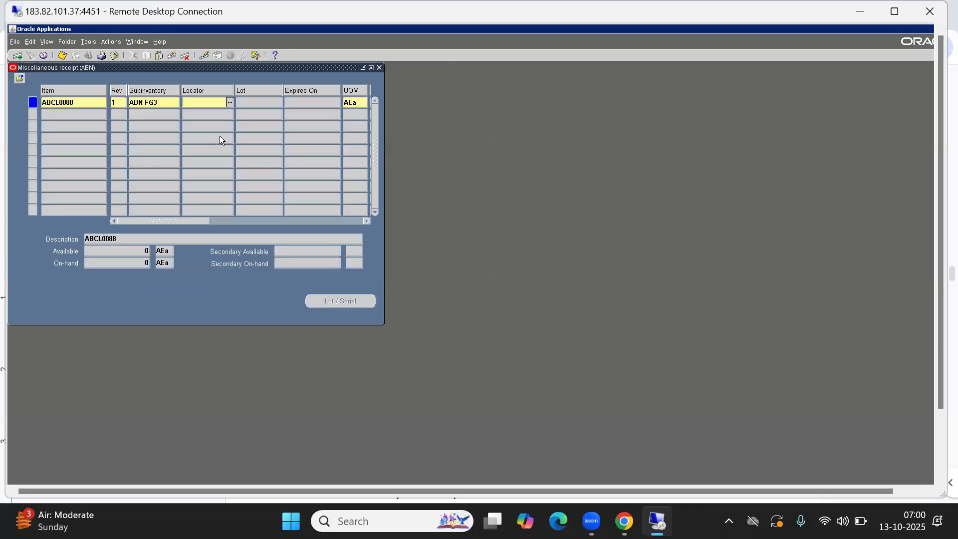
Search the stock locator combinations for row 3 with any rack, and assign locator 3.1.4 to the receipt line
key("ctrl+l")
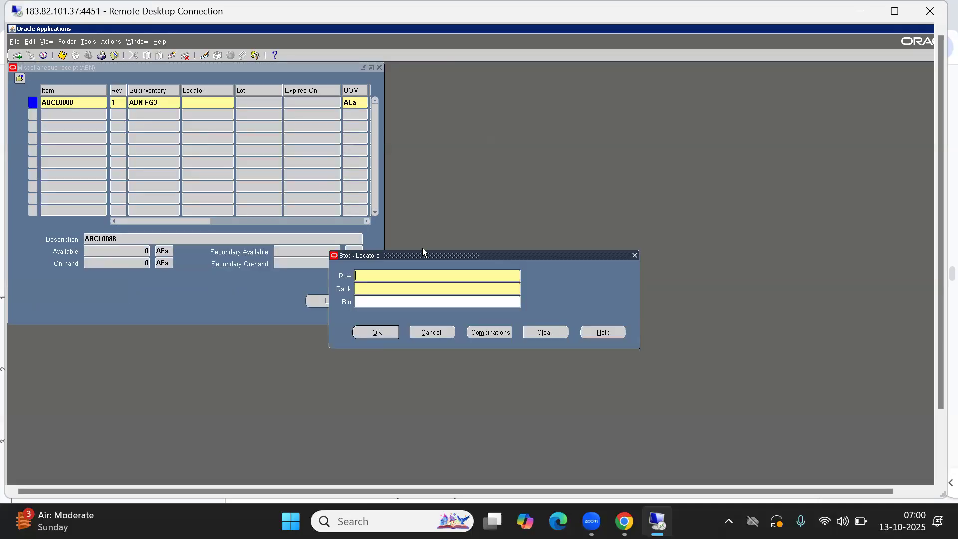
left_click(489, 332)
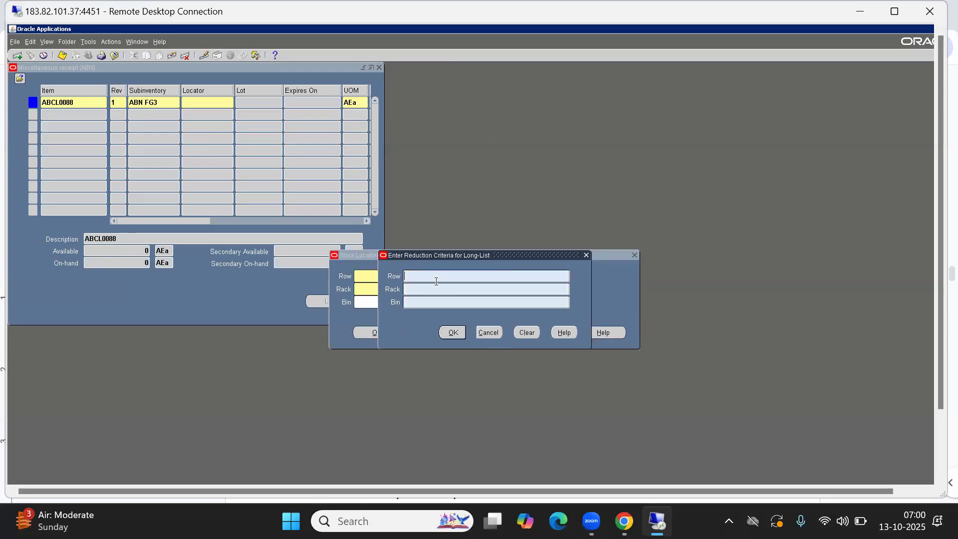
type("3")
left_click(436, 286)
type("%")
left_click(452, 332)
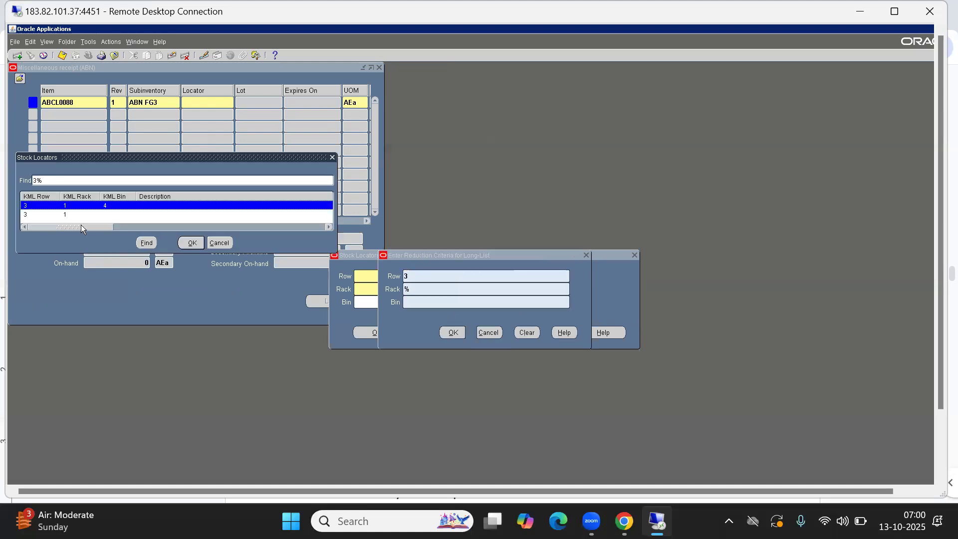
left_click(193, 244)
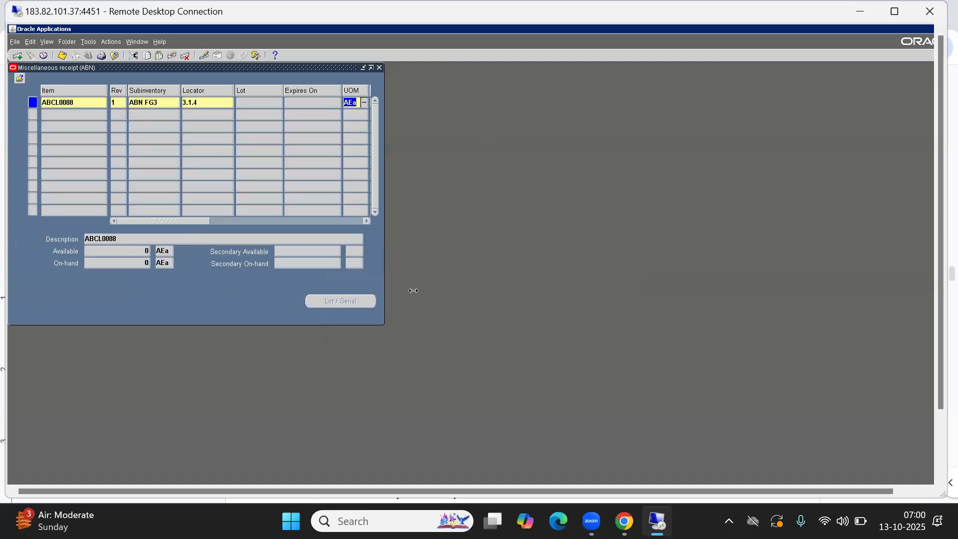
Enter a quantity of 5 on the receipt line for item ABCL0088
left_click_drag(178, 221, 236, 217)
left_click(250, 100)
type("5")
key("Tab")
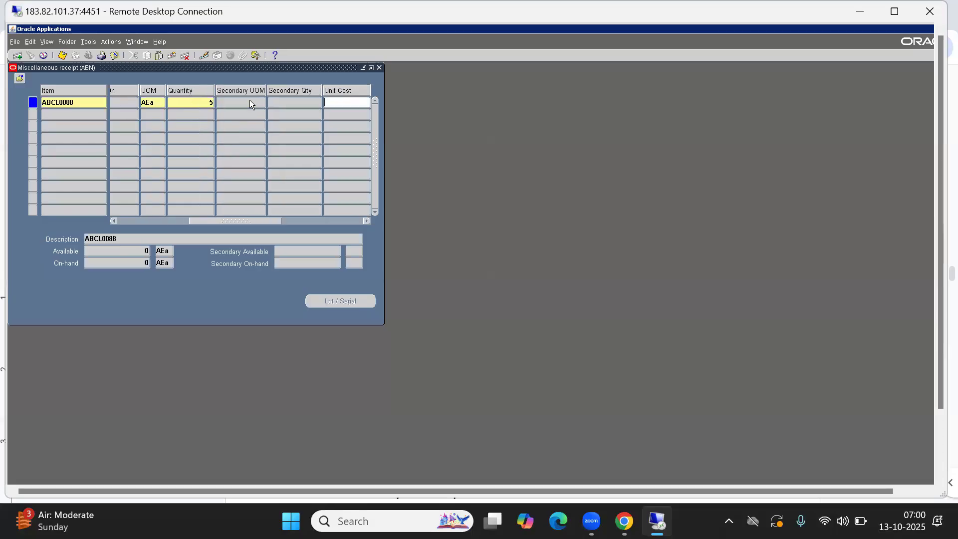
Start the receipt line's account combination with company 10 and department 105 (Warehouse Dept), leaving the unit cost blank
key("Tab")
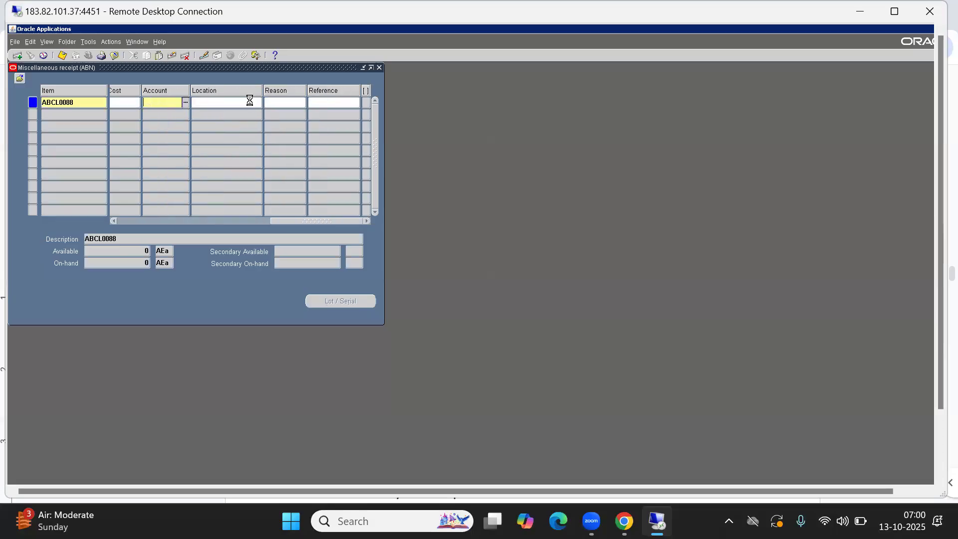
key("ctrl+l")
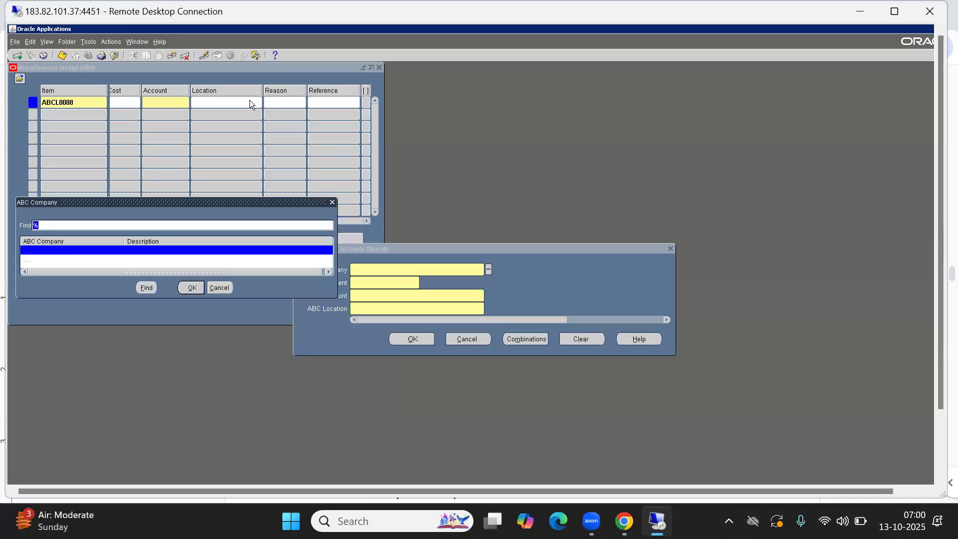
key("Return")
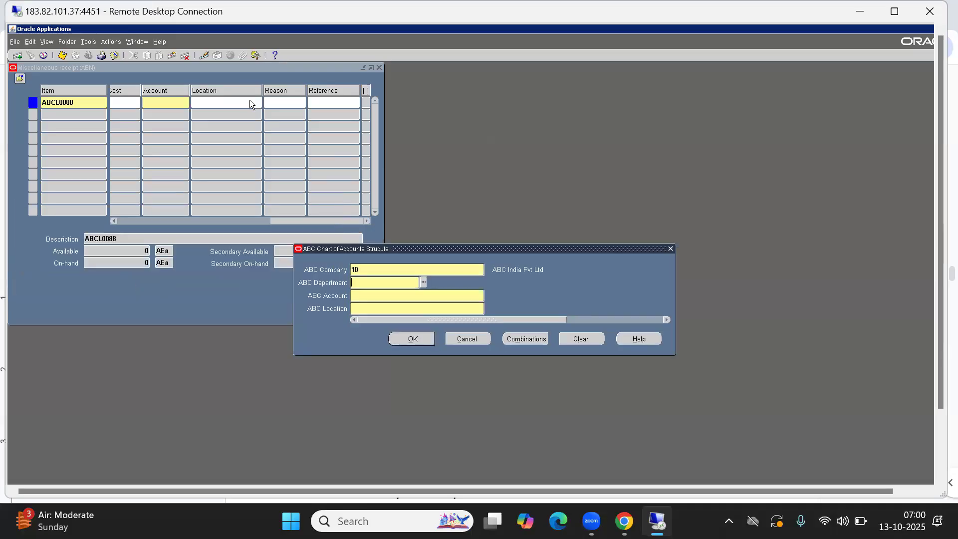
key("ctrl+l")
key("Down")
key("Down")
key("Down")
key("Down")
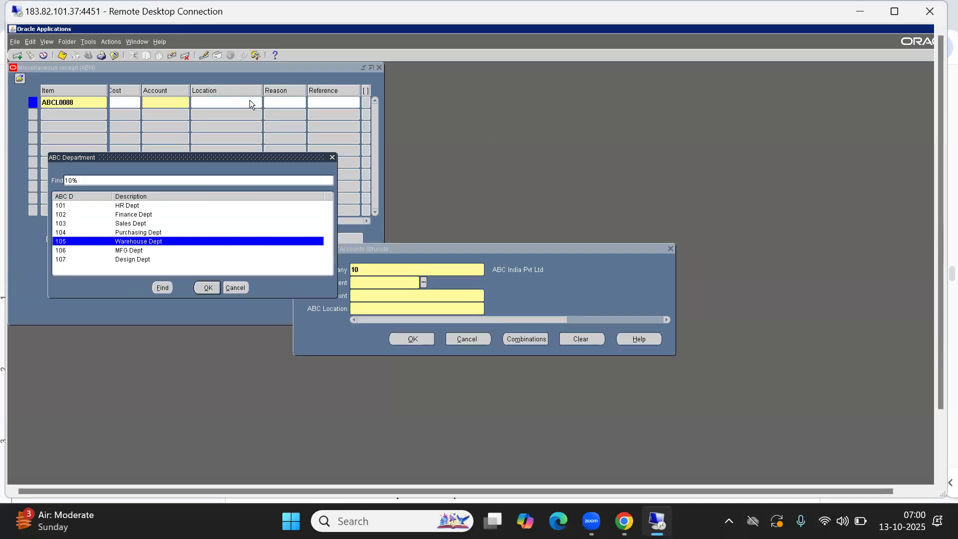
key("Return")
Choose account 1019 (MISC Account) as the account segment of the combination
key("ctrl+l")
key("Down")
key("Down")
key("Down")
key("Down")
key("Up")
key("Up")
key("Up")
key("Up")
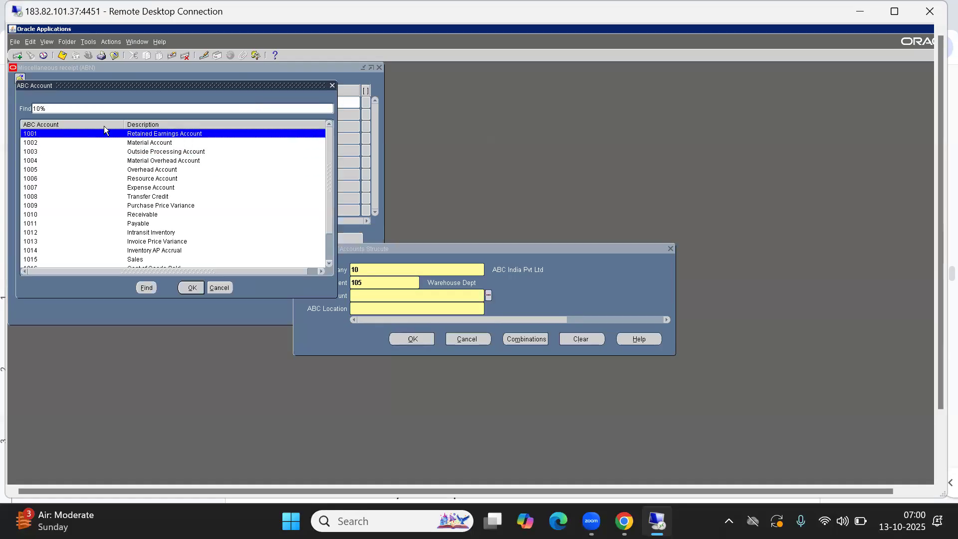
type("19")
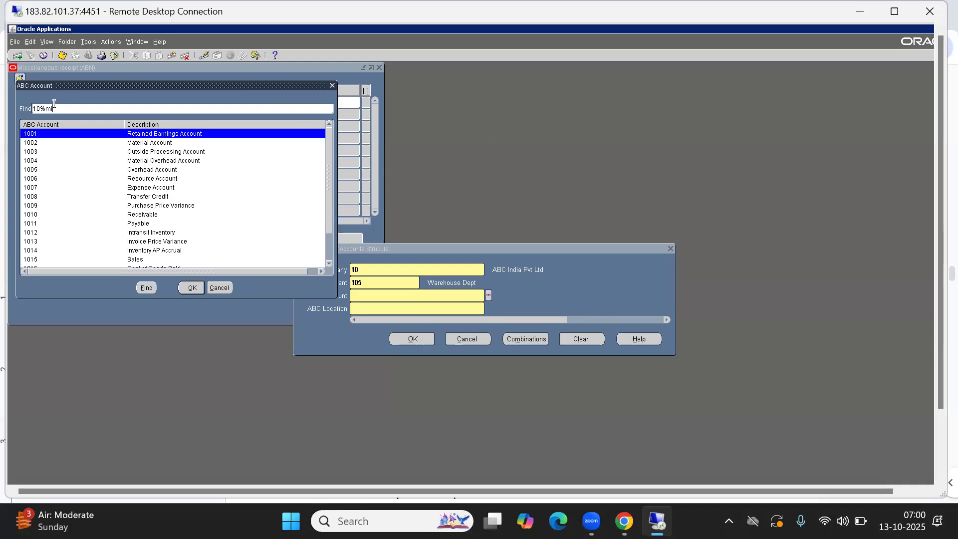
key("Return")
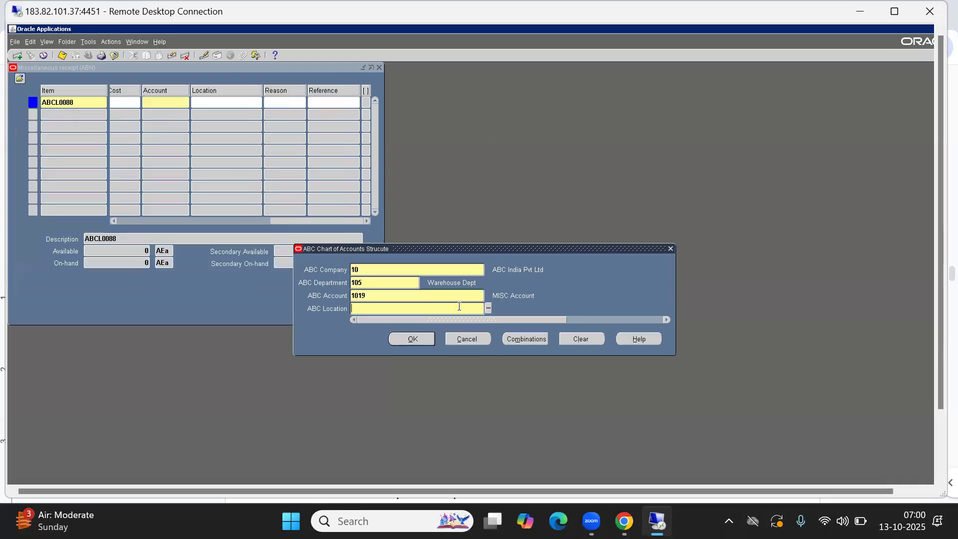
Complete the account combination with location 333 (ABC Noida) and save the miscellaneous receipt
key("ctrl+l")
key("Down")
key("Down")
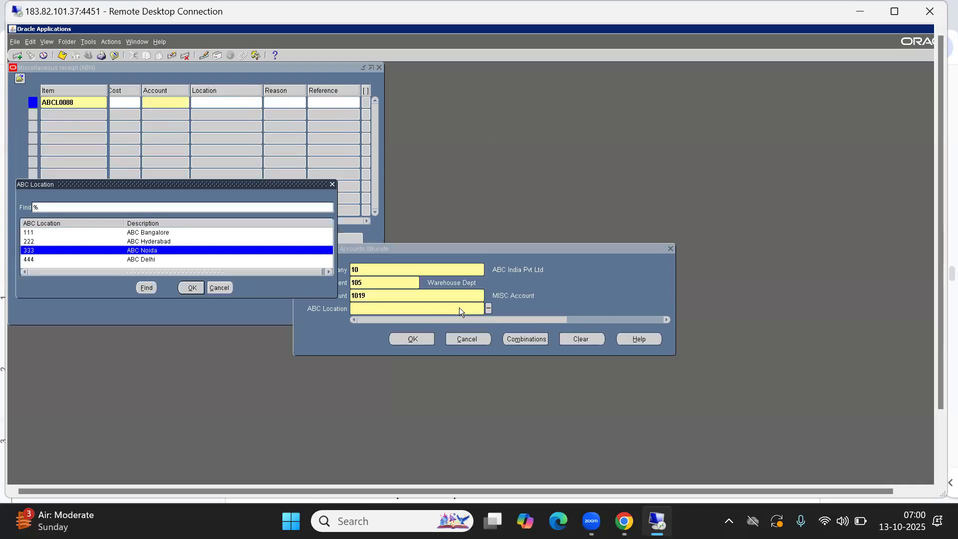
key("Return")
key("Return")
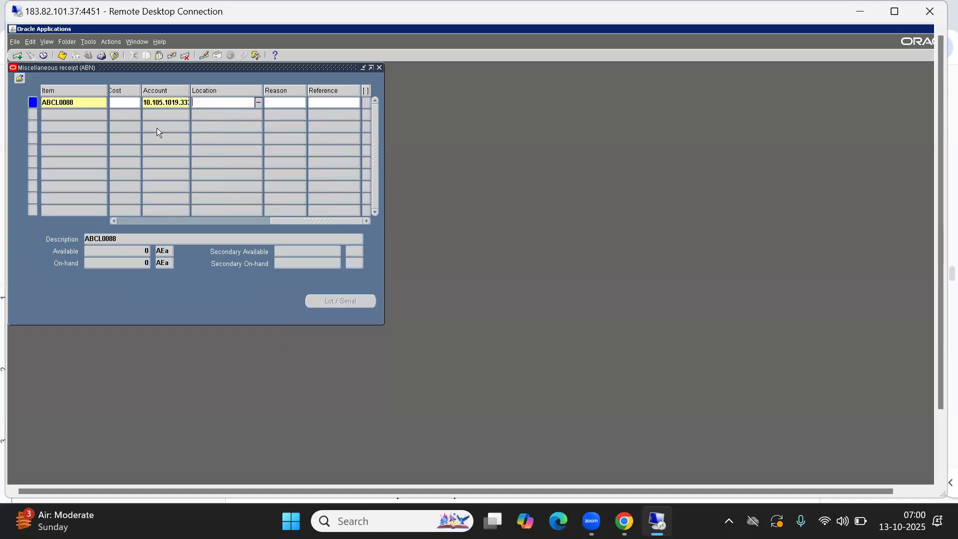
left_click(62, 56)
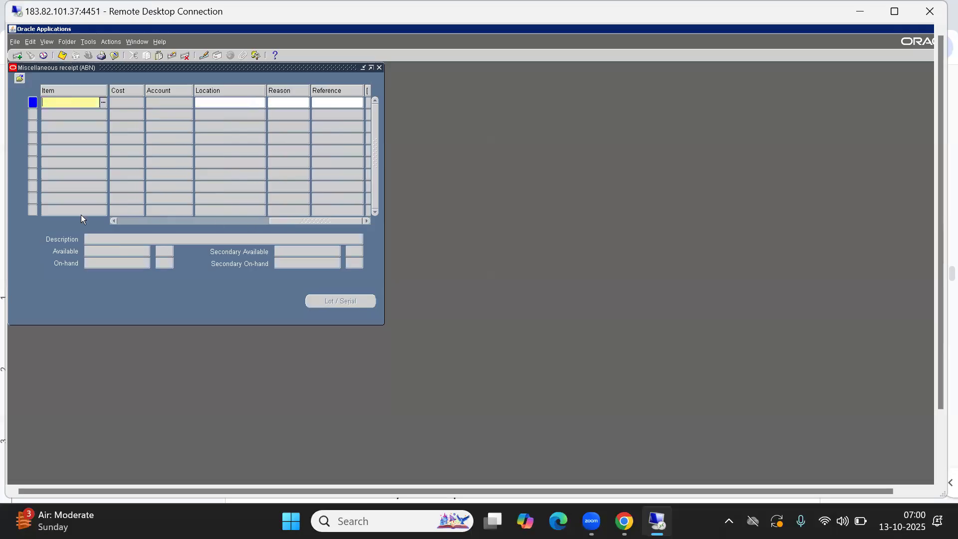
Close the miscellaneous receipt, collapse the function list and open the on-hand quantity query
key("F4")
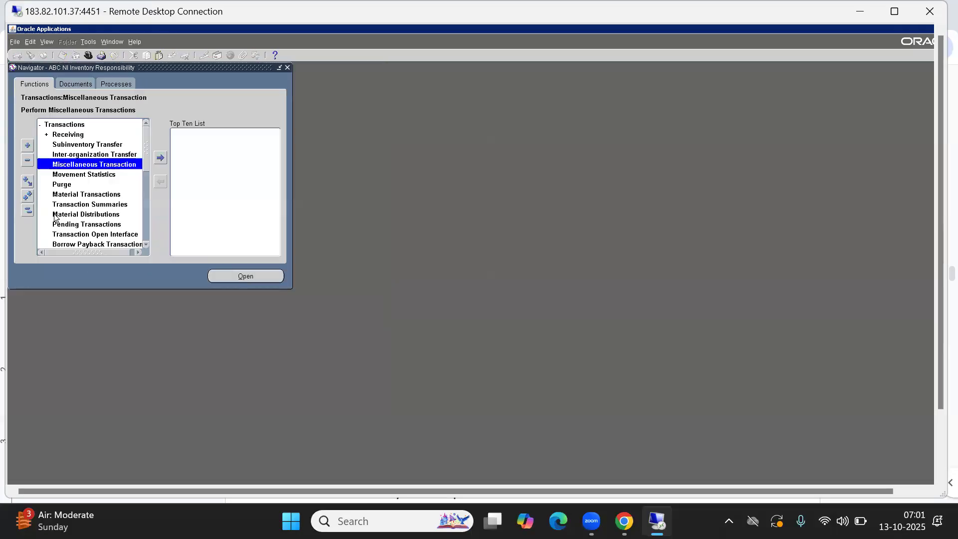
left_click(28, 214)
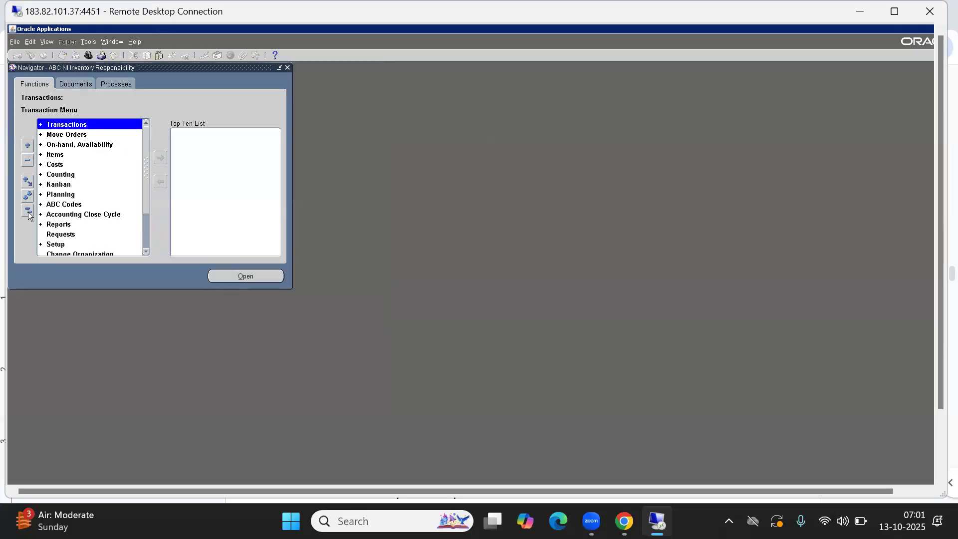
key("Down")
key("Down")
key("Return")
key("Return")
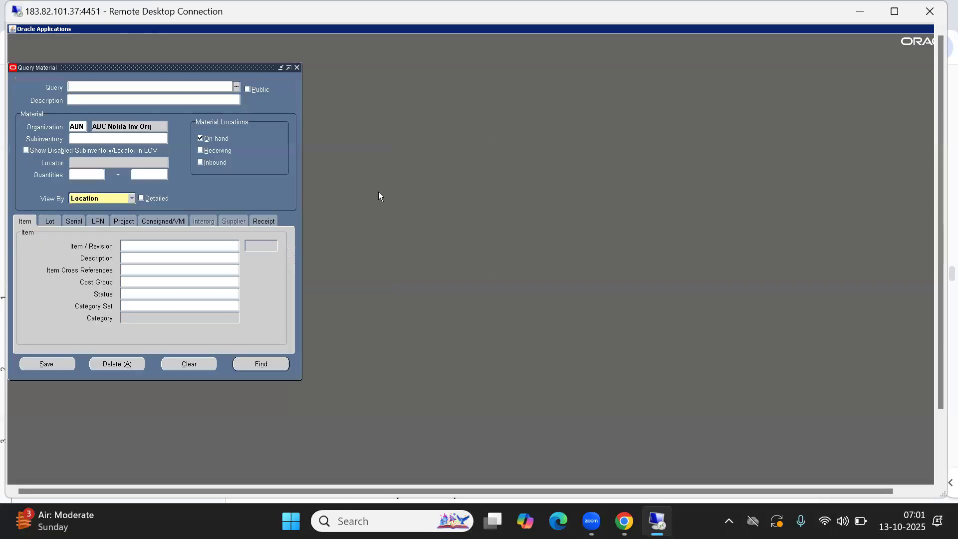
Query detailed on-hand material by location for item ABCL0088 in organization ABN
left_click(133, 244)
type("%8G")
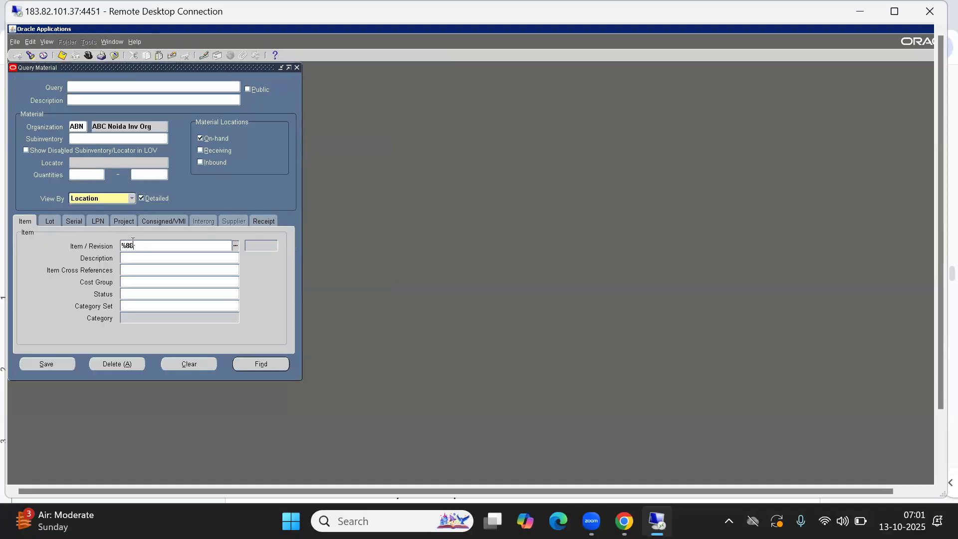
key("Tab")
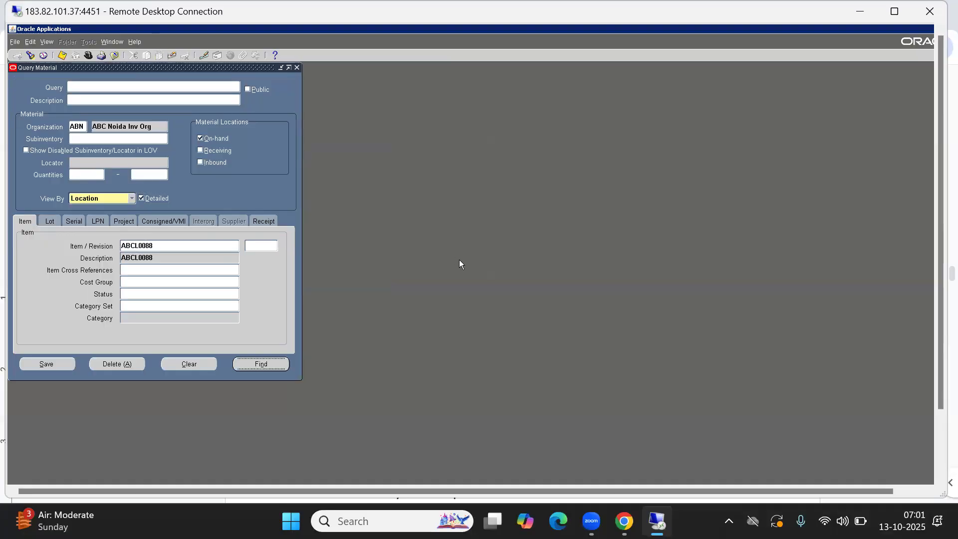
key("Return")
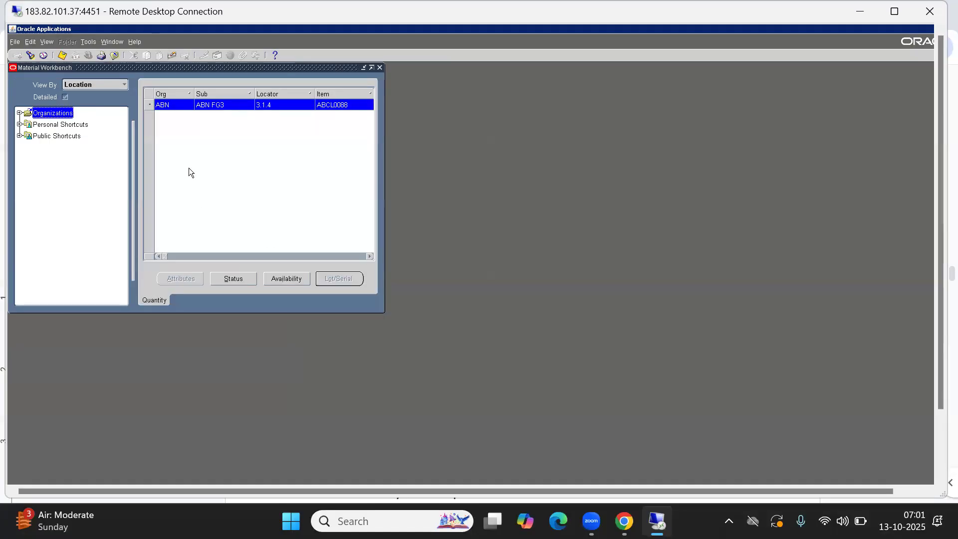
Drill down through ABN on-hand stock, ABN FG3 and locator 3.1.4 to ABCL0088-1, and widen the workbench to examine its revision and on-hand quantity
left_click(19, 113)
left_click(28, 125)
left_click(41, 135)
left_click(39, 136)
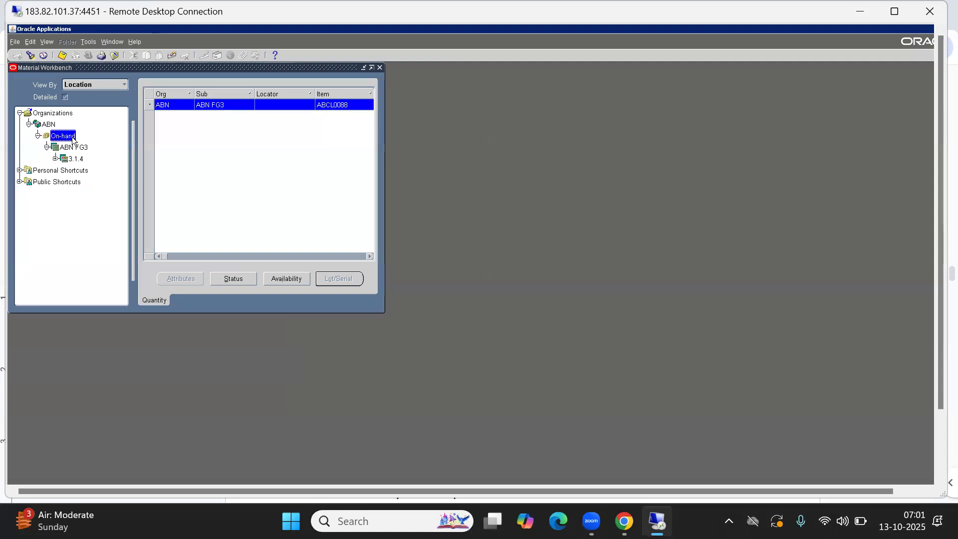
left_click(56, 158)
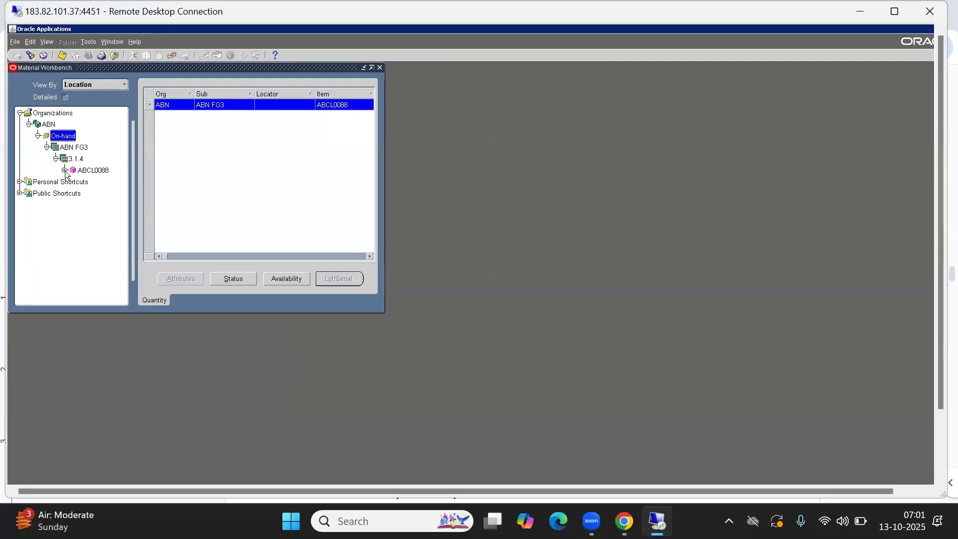
left_click(66, 172)
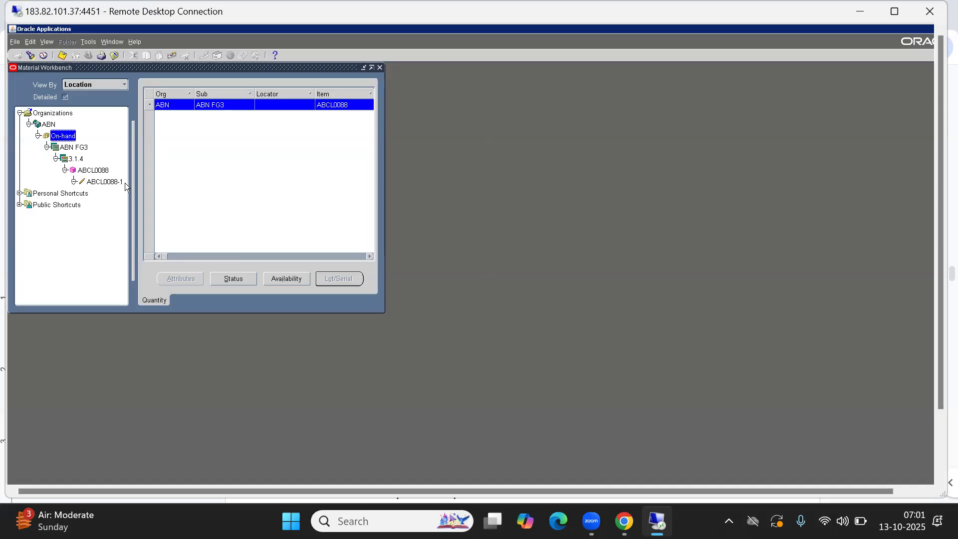
left_click(106, 183)
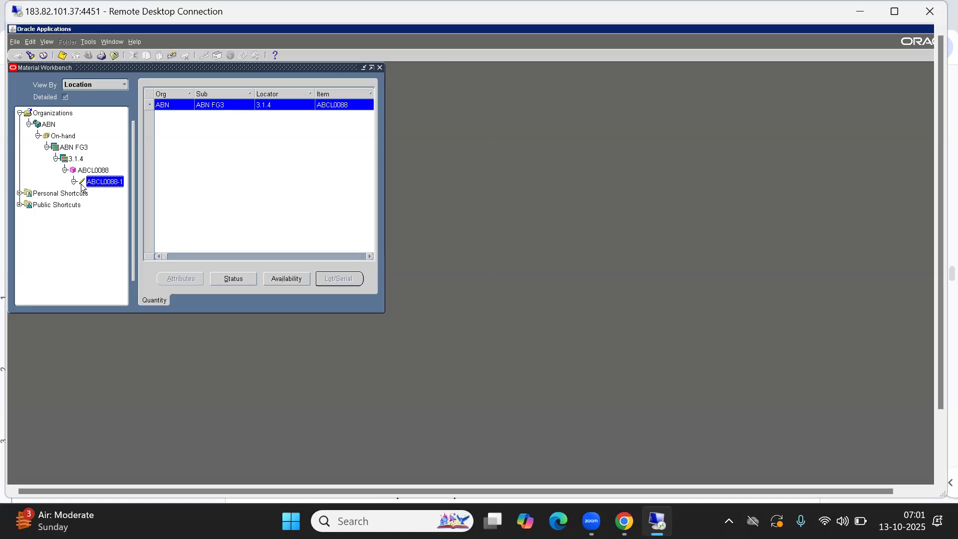
left_click(92, 170)
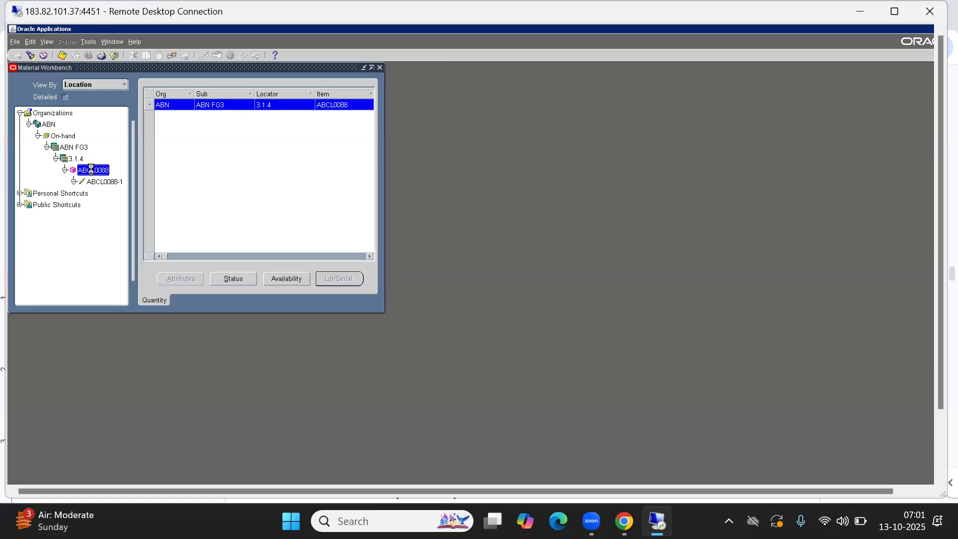
left_click(110, 182)
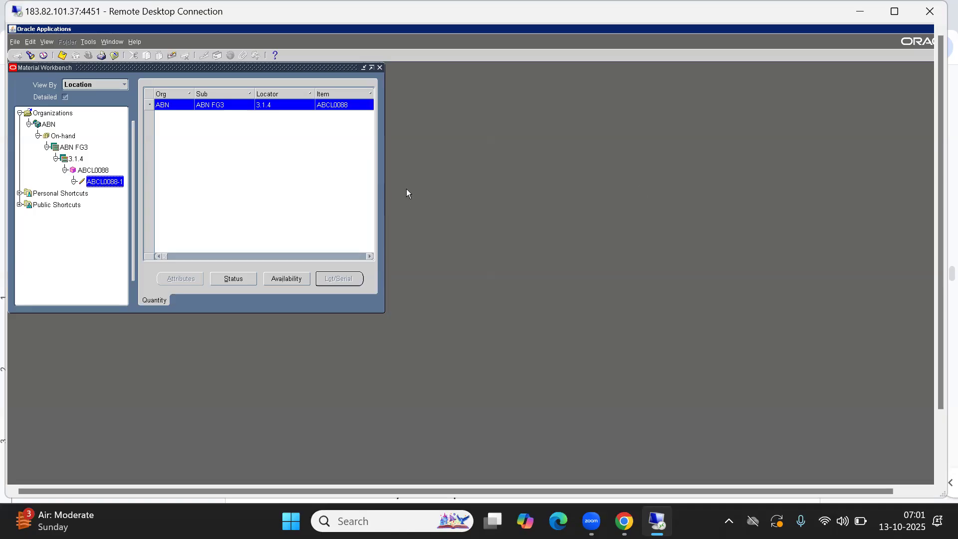
left_click_drag(384, 196, 654, 189)
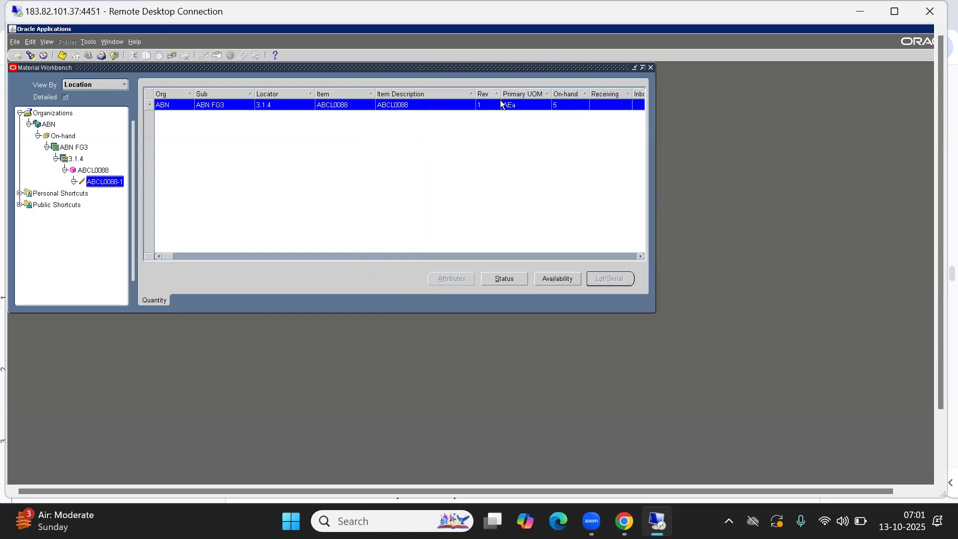
Query the on-hand material again for item ABCL0088, restricted to revision 0
left_click(31, 55)
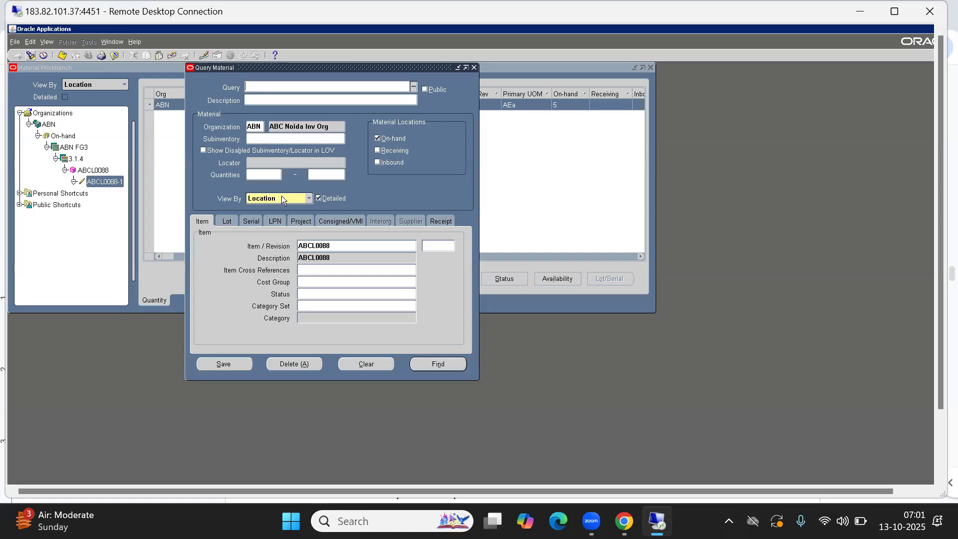
left_click(358, 248)
left_click(433, 246)
key("Down")
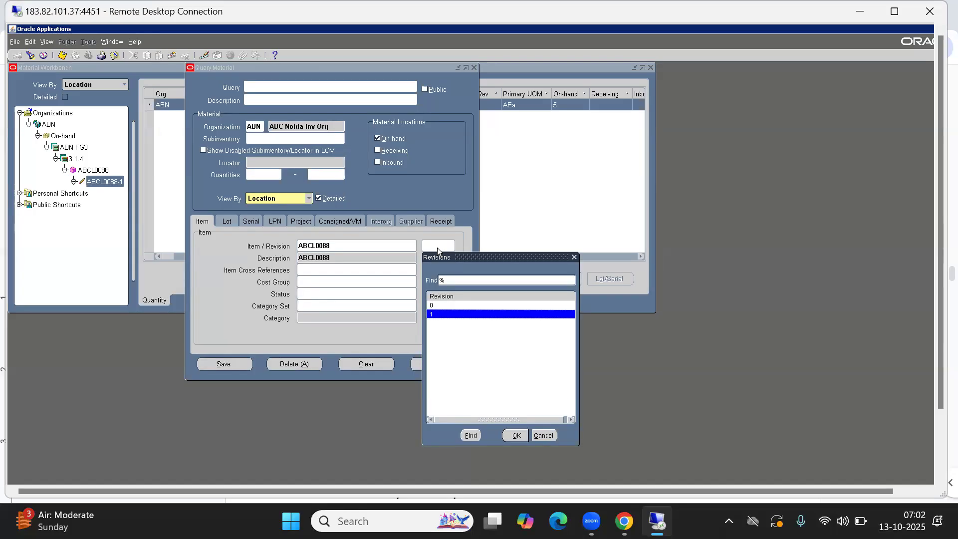
key("Up")
key("Return")
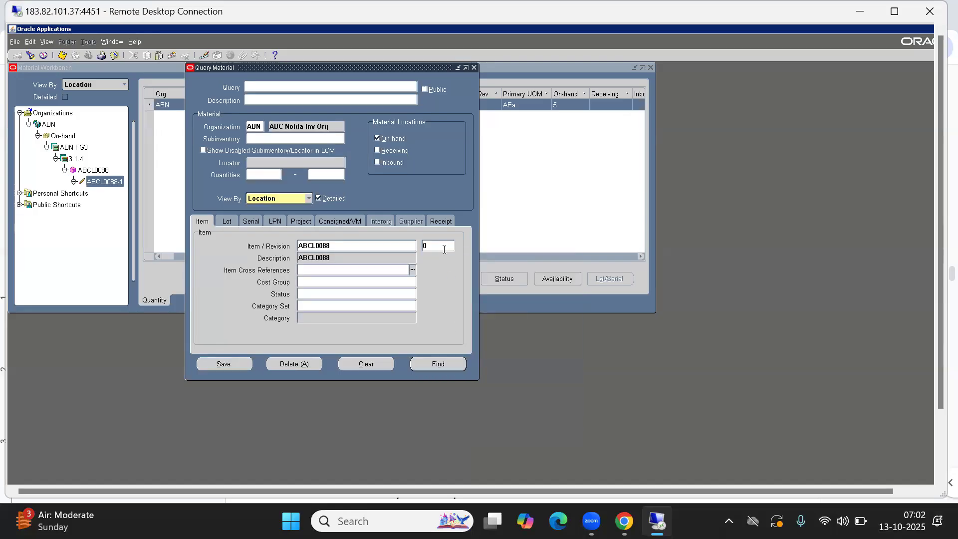
left_click(436, 364)
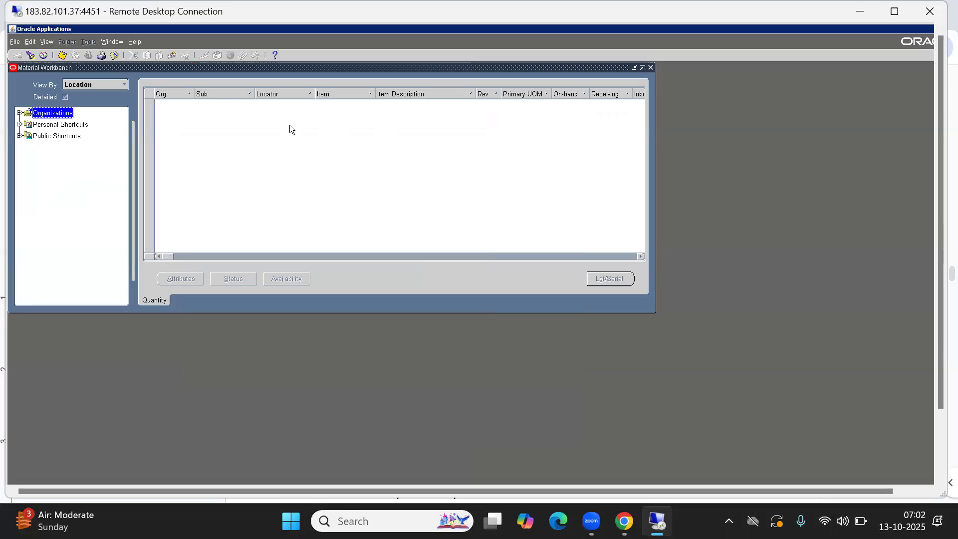
Leave the material workbench, collapse the function list and open the Material Transactions inquiry under Transactions
left_click(30, 56)
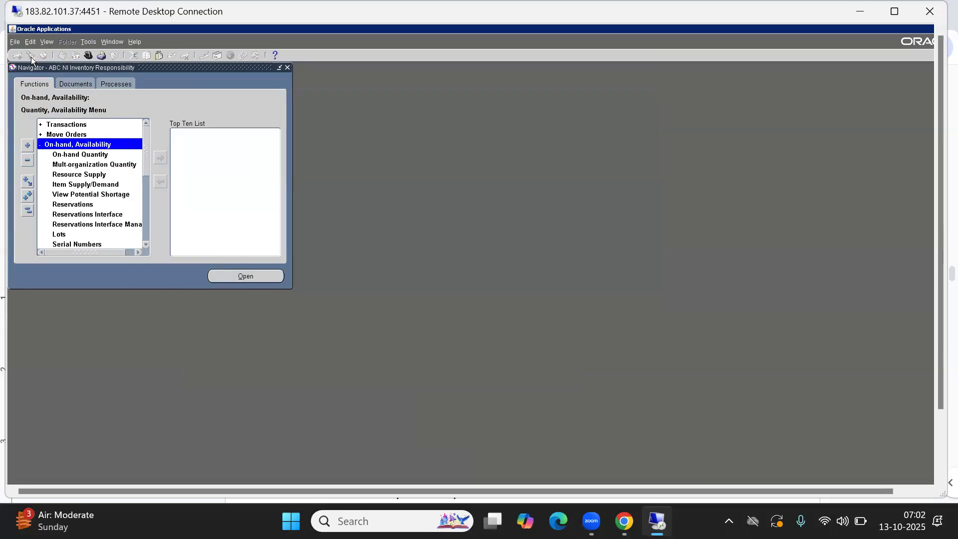
key("Down")
key("Down")
key("Down")
key("Down")
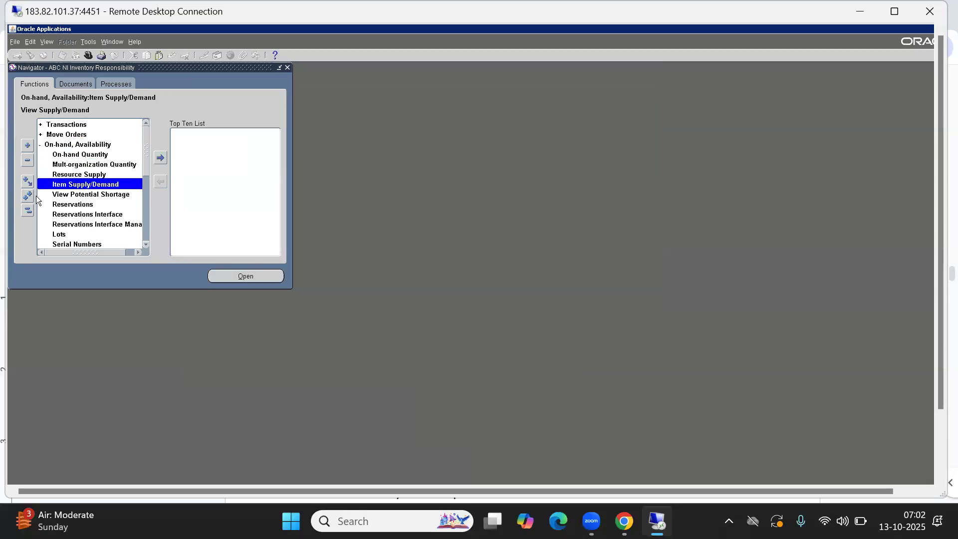
left_click(33, 210)
key("Return")
type("ma")
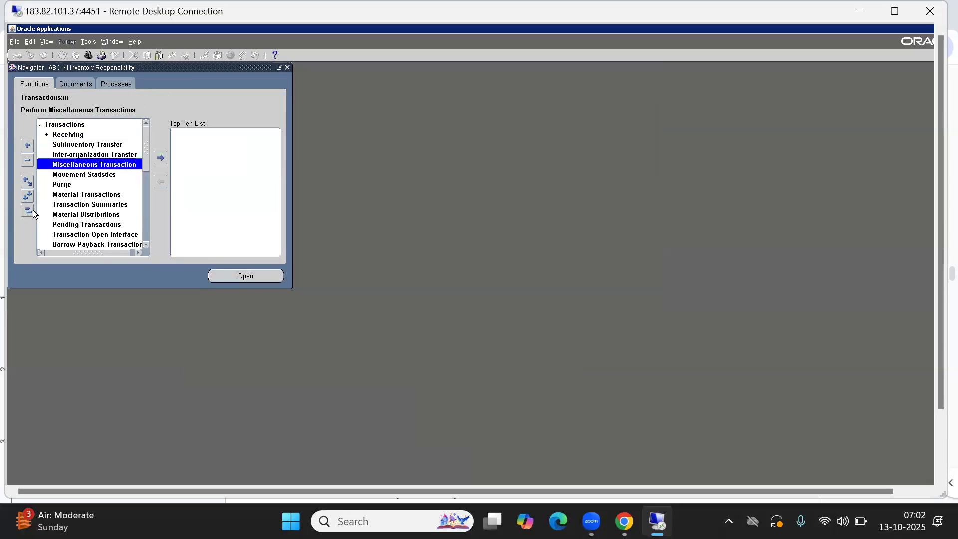
key("Return")
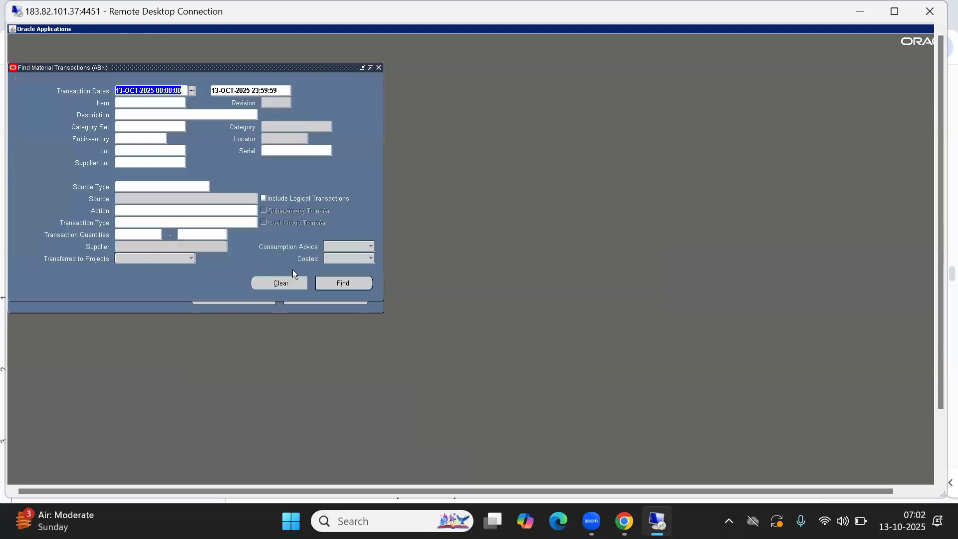
Find the material transactions dated 13-OCT-2025 and examine the subinventory, locator and revision of the ABCL0088 line
left_click(366, 288)
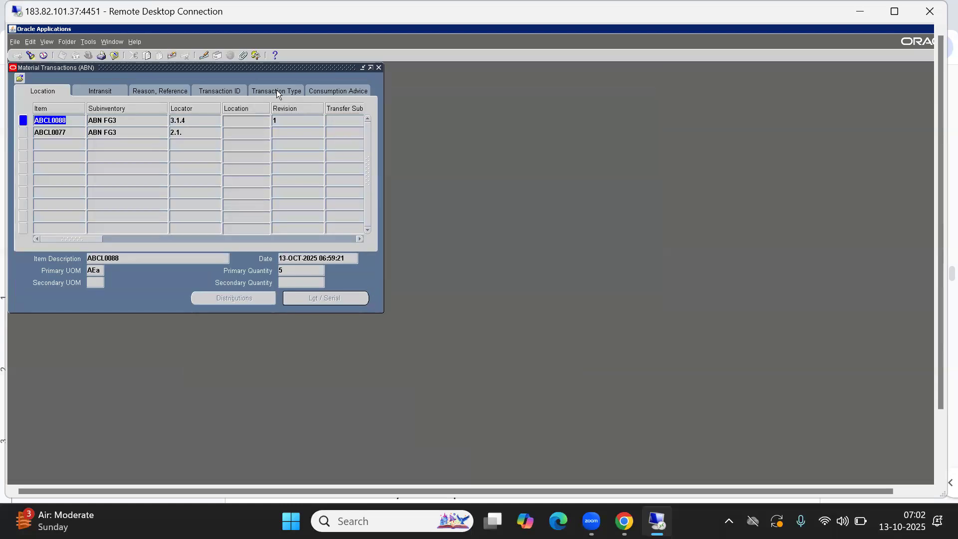
left_click_drag(75, 241, 6, 216)
left_click(196, 120)
left_click(273, 120)
left_click(198, 121)
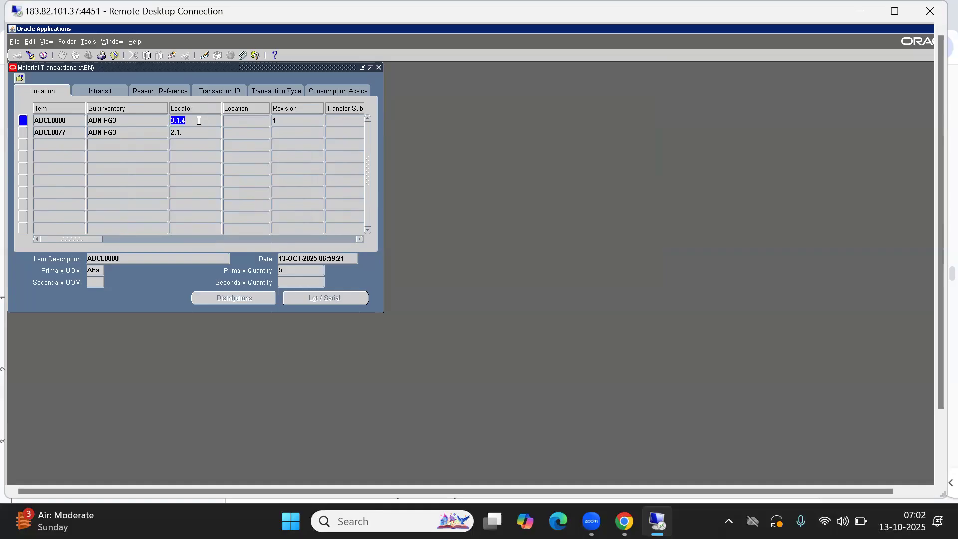
left_click(134, 118)
Switch to the Inventory document in Google Docs and highlight Revision Control, Locator Control and Lot Control in the list of inventory controls
key("alt+Tab")
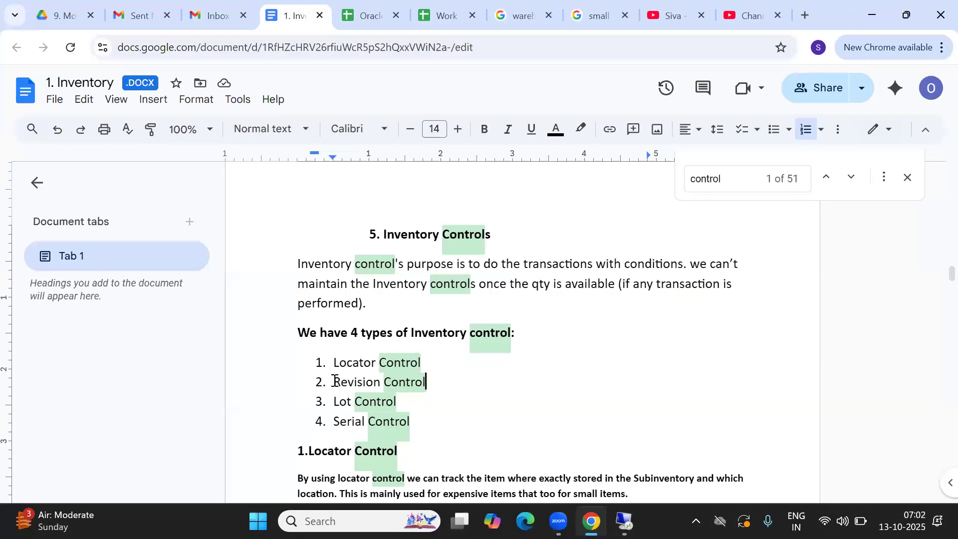
left_click_drag(334, 382, 432, 379)
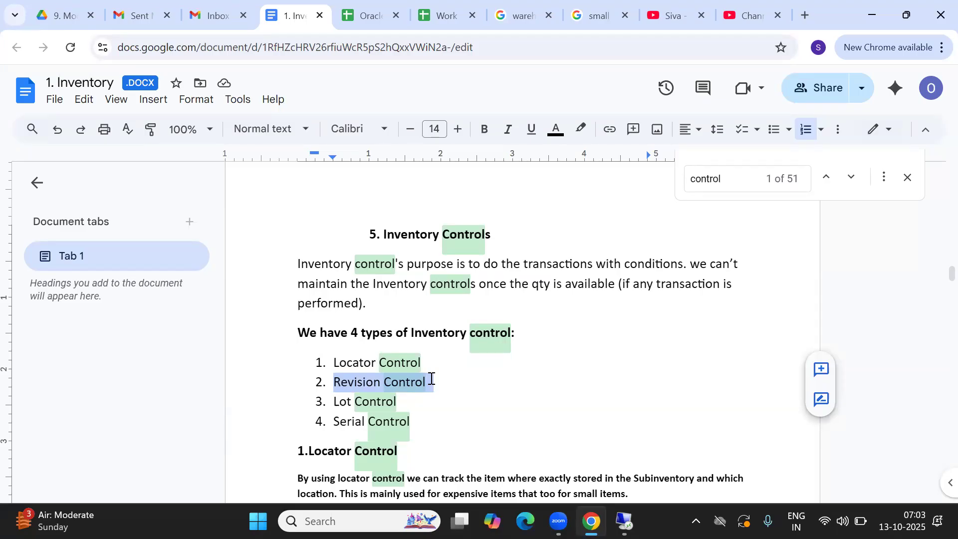
left_click(429, 380)
left_click_drag(428, 381, 335, 385)
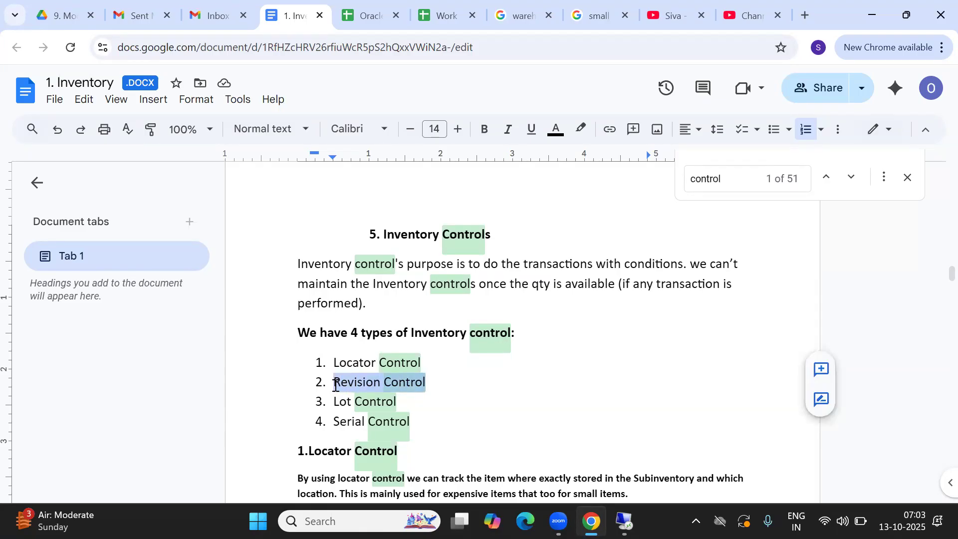
left_click(449, 384)
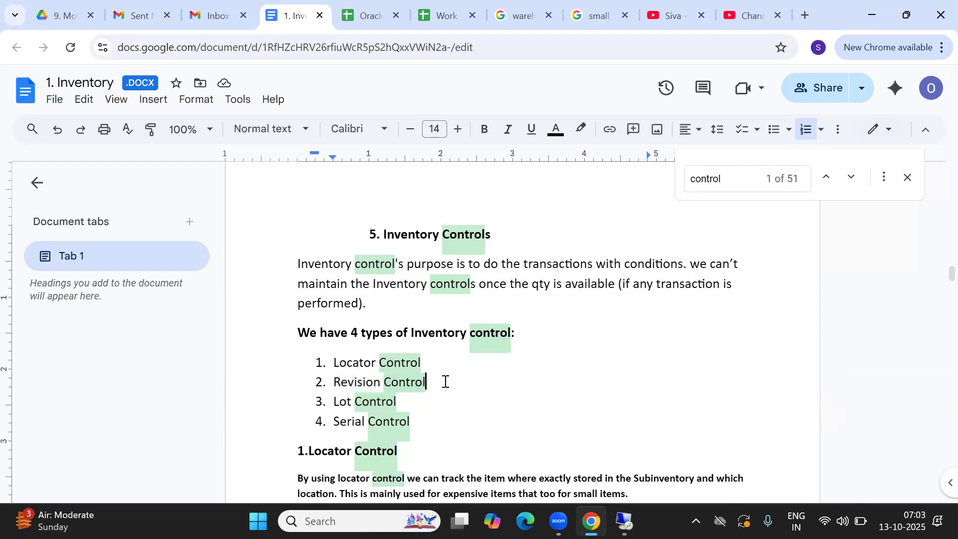
left_click_drag(333, 360, 422, 358)
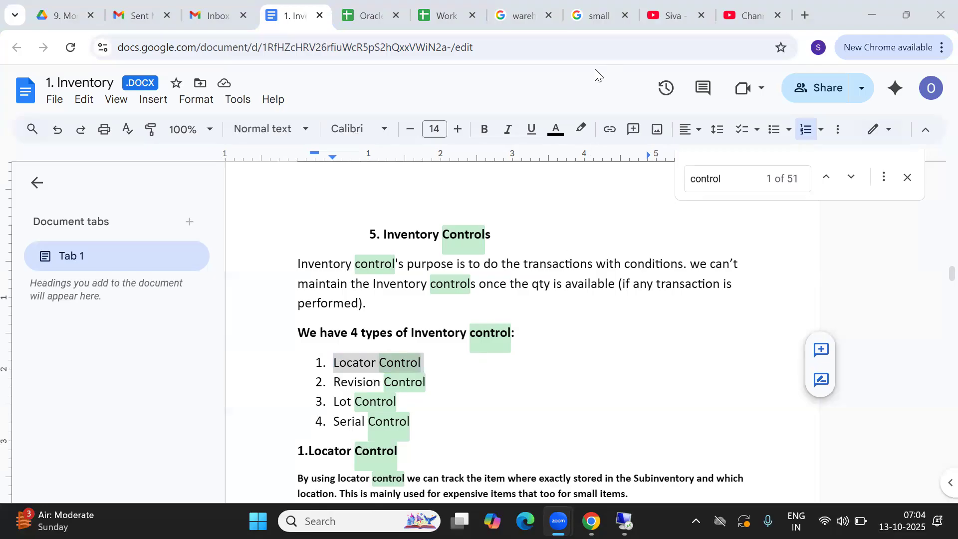
left_click_drag(333, 402, 397, 399)
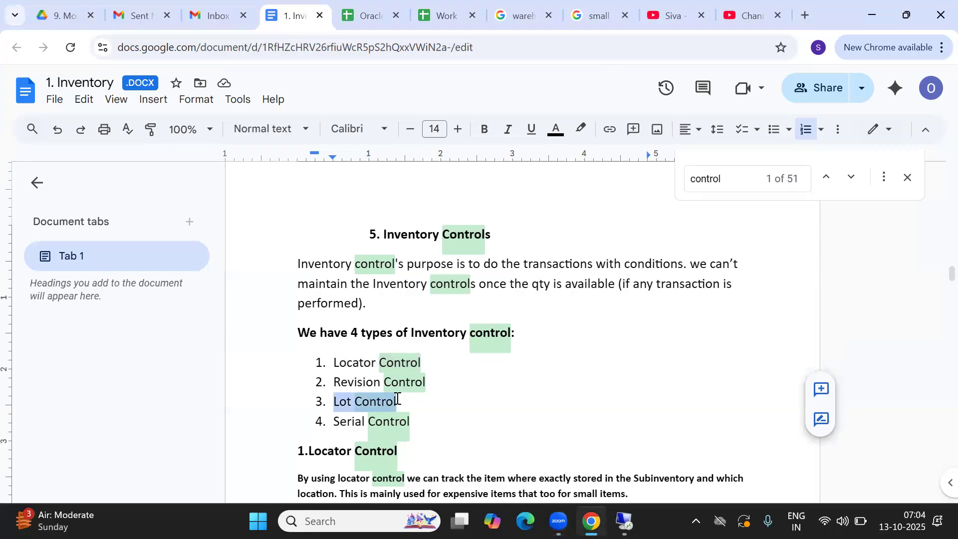